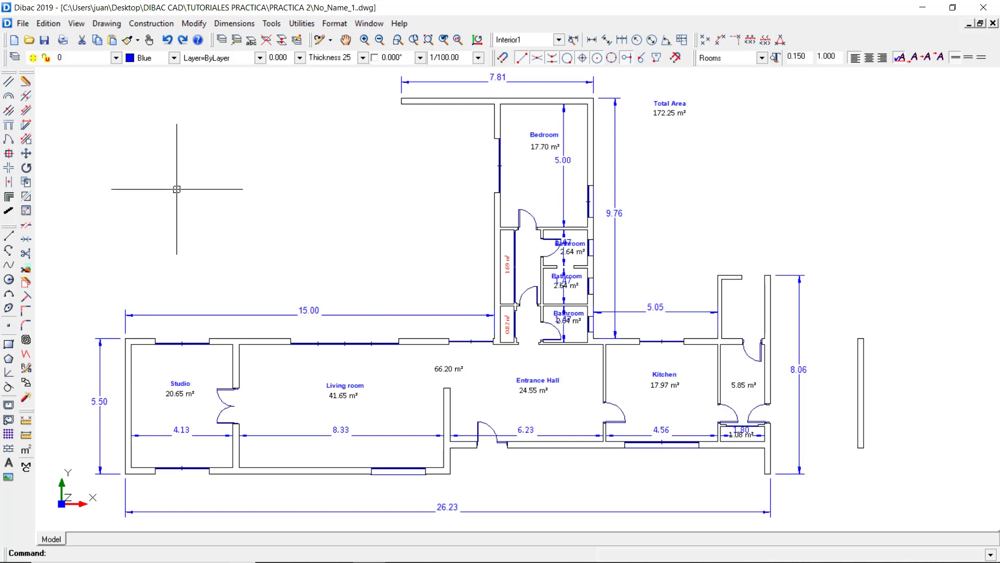
Add a layer named 'Hatch patterns' in the Layer Properties Manager and set it current
left_click(15, 56)
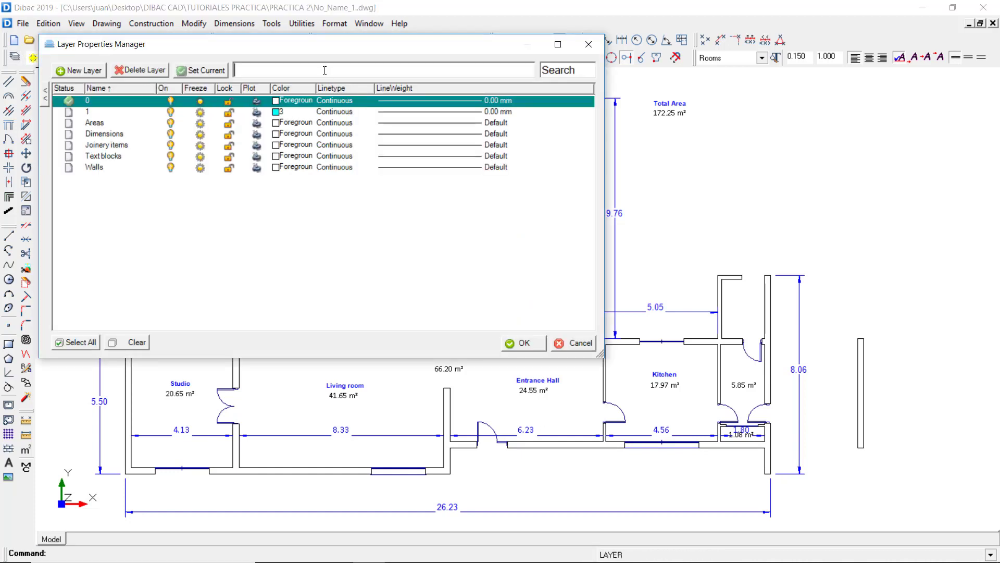
type("Hatch patterns")
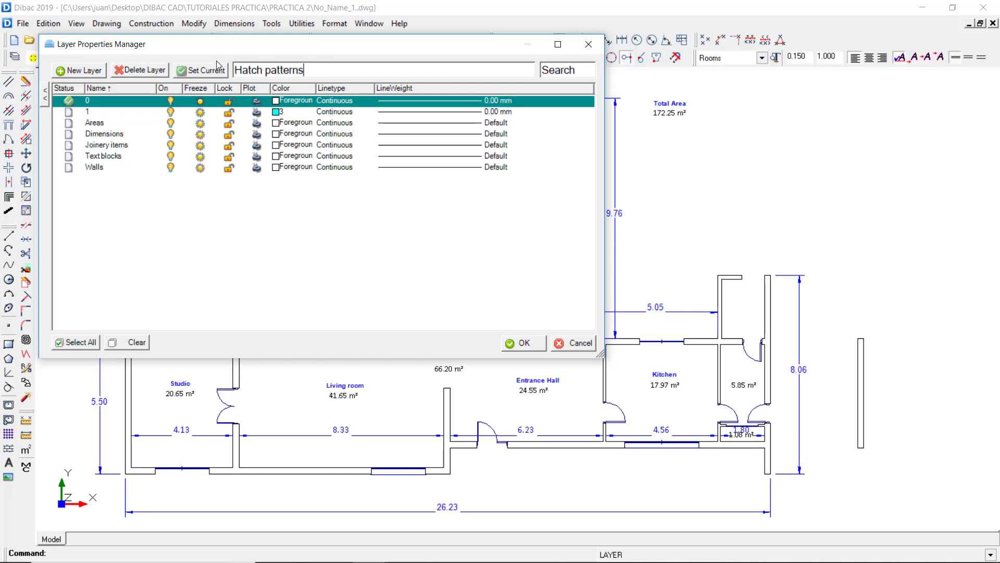
left_click(100, 73)
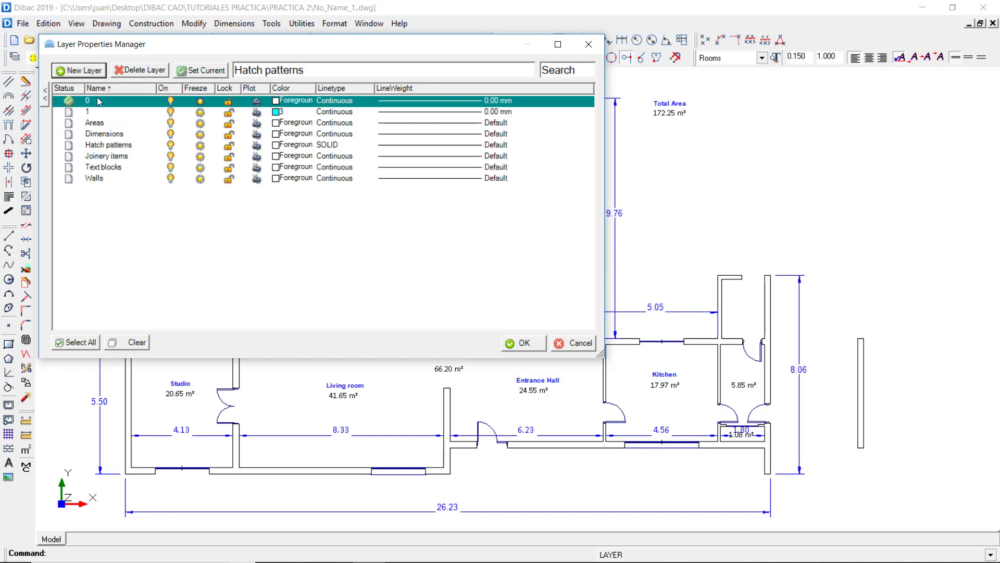
left_click(107, 146)
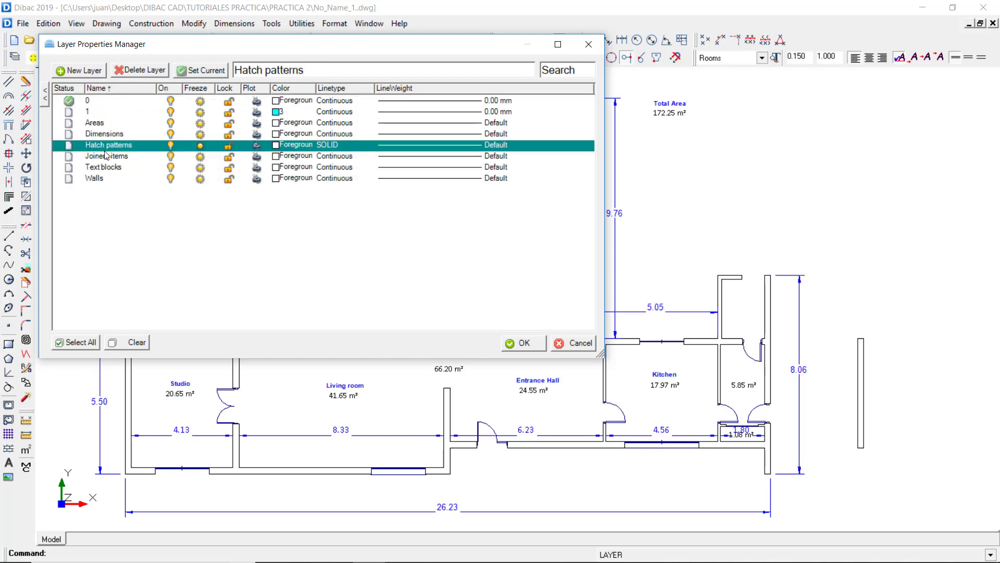
left_click(198, 78)
left_click(514, 348)
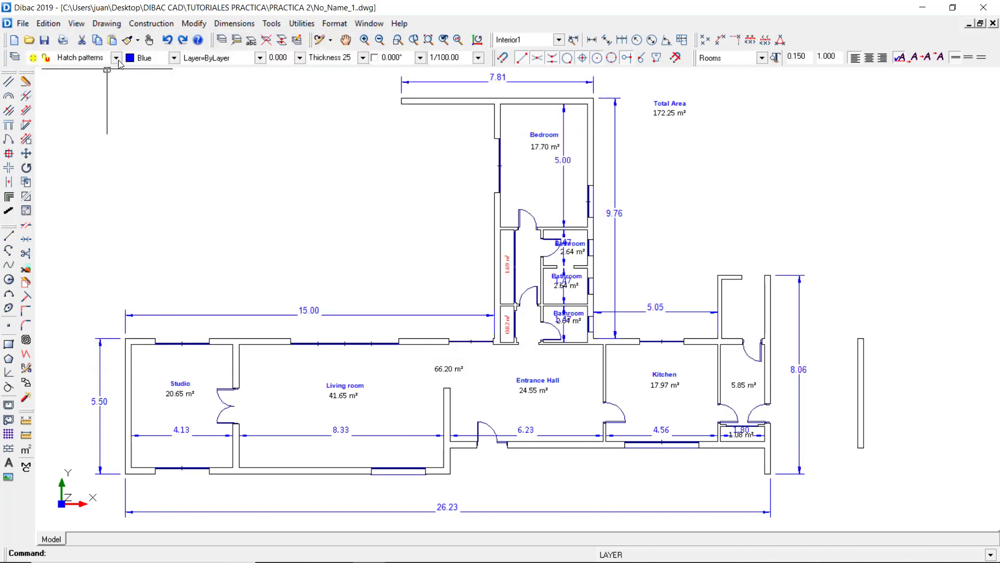
Freeze the Areas, Text blocks and Dimensions layers from the toolbar layer list
left_click(115, 59)
left_click(32, 89)
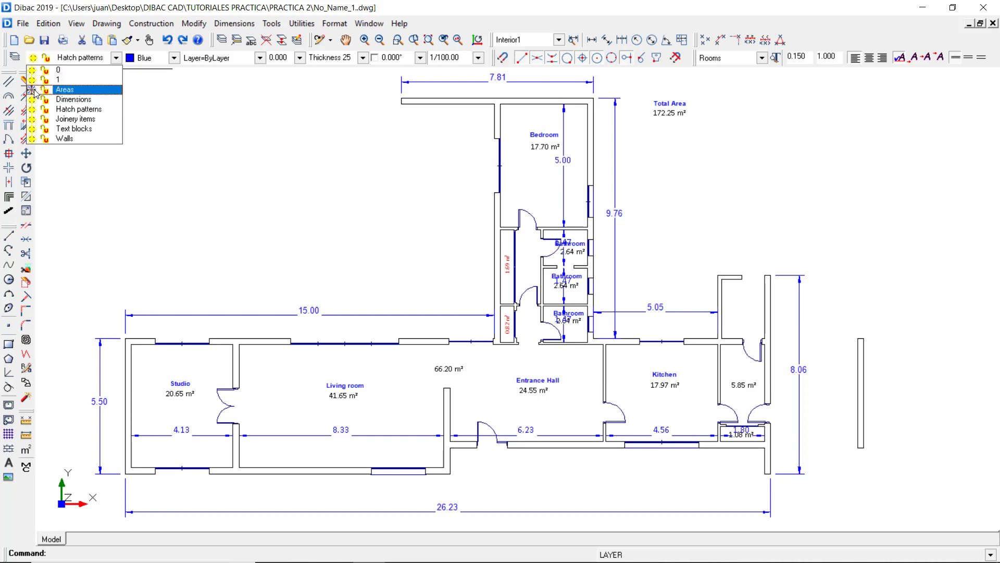
left_click(32, 129)
left_click(32, 100)
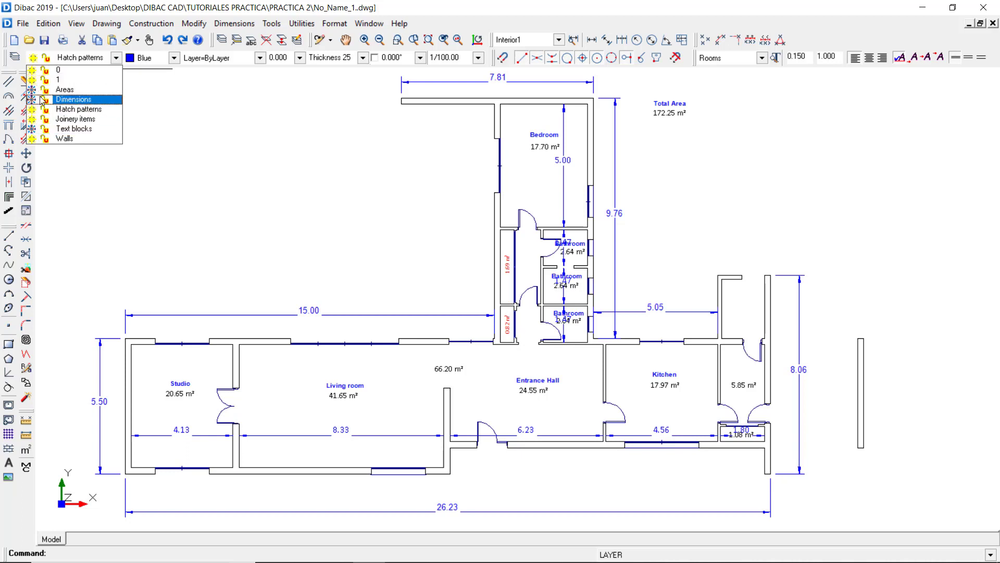
left_click(171, 157)
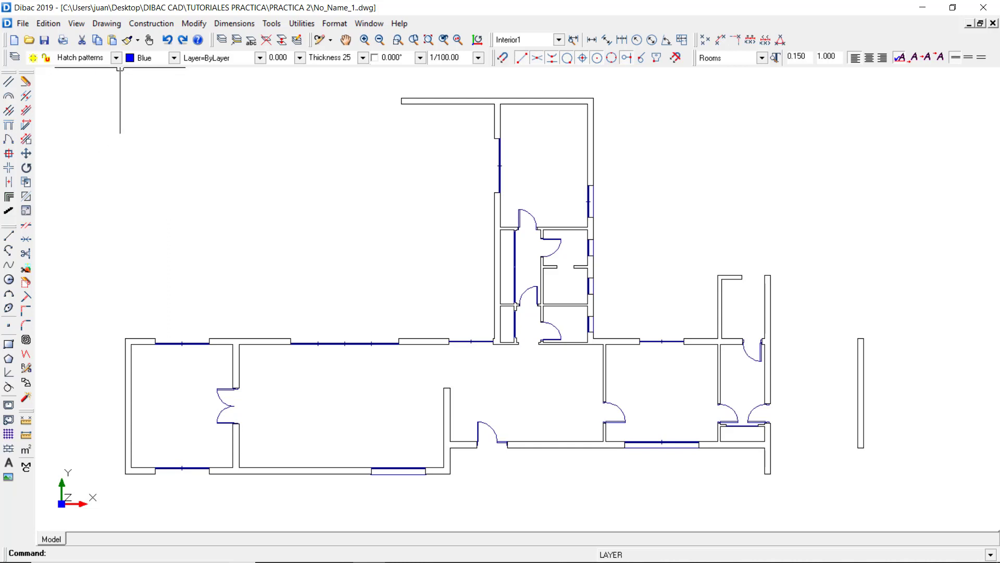
Start a Double scratch hatch with spacing 0.4, filled by enclosed area
left_click(8, 451)
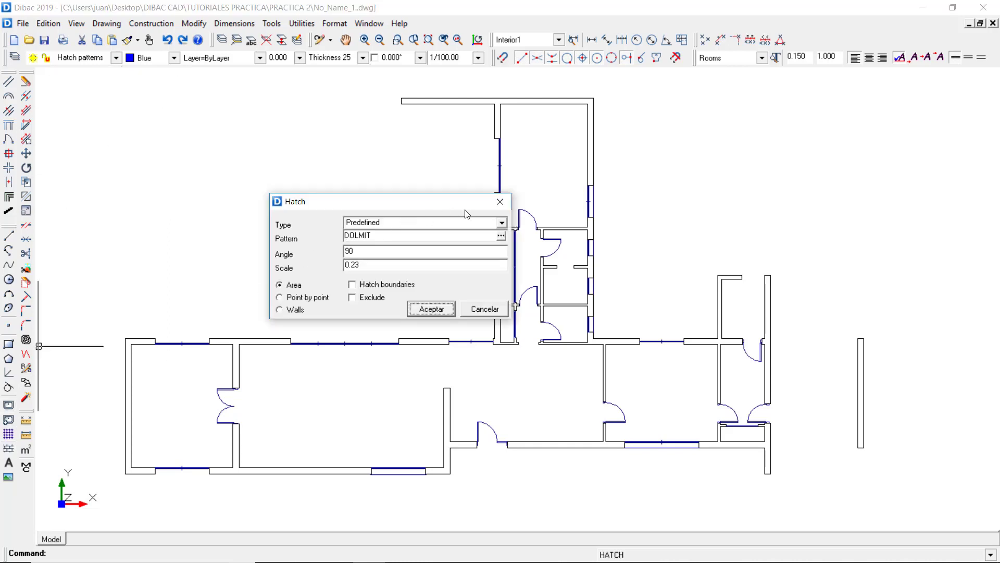
left_click(502, 222)
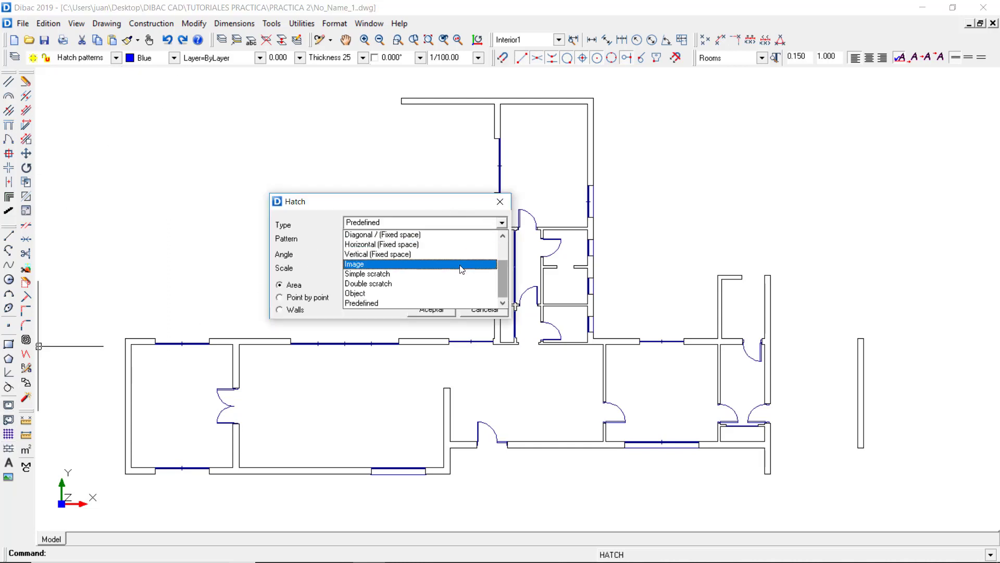
left_click(446, 284)
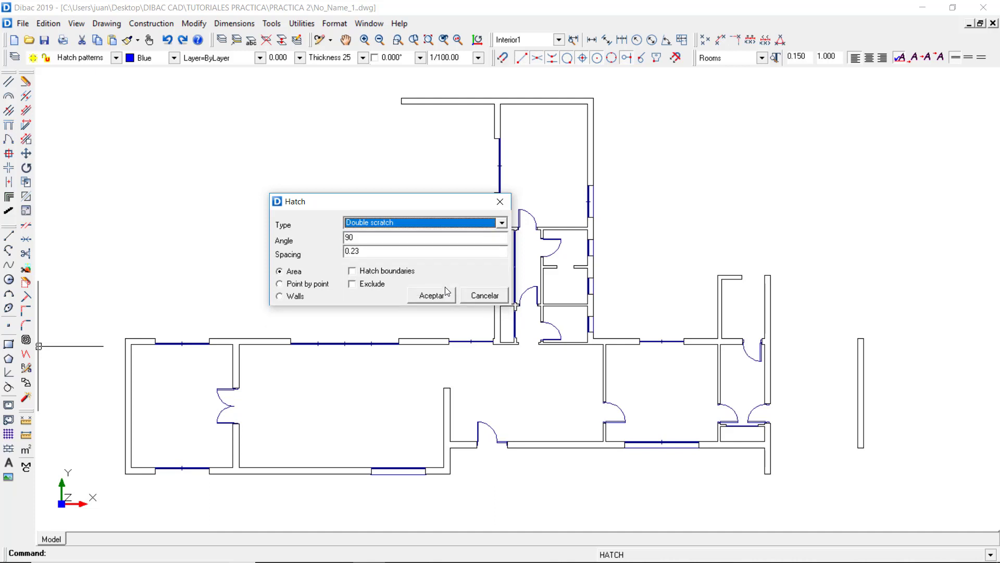
key("Tab")
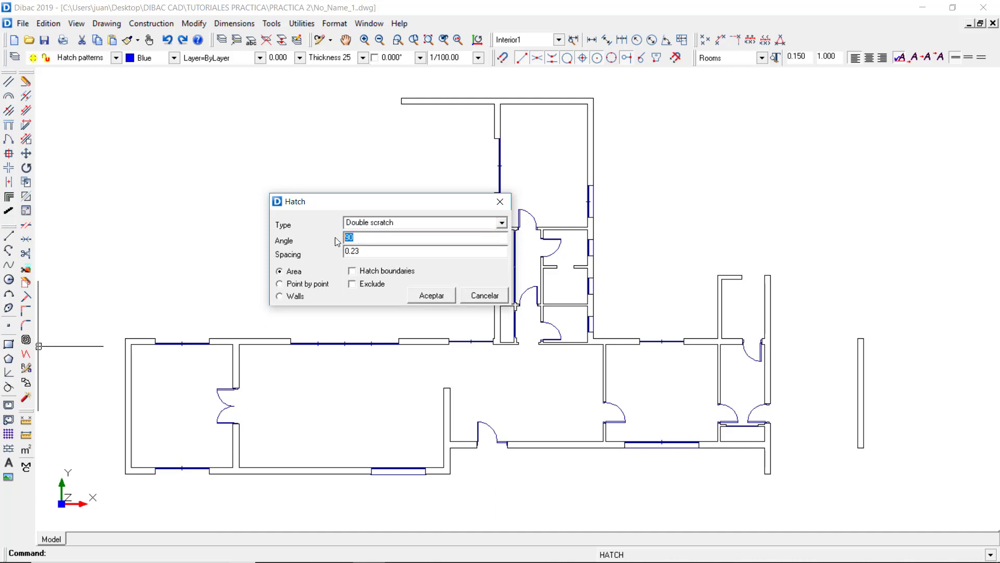
key("Tab")
type("0.4")
left_click(297, 274)
Apply the Double scratch hatch to the large room right of centre and the bottom small room
left_click(431, 296)
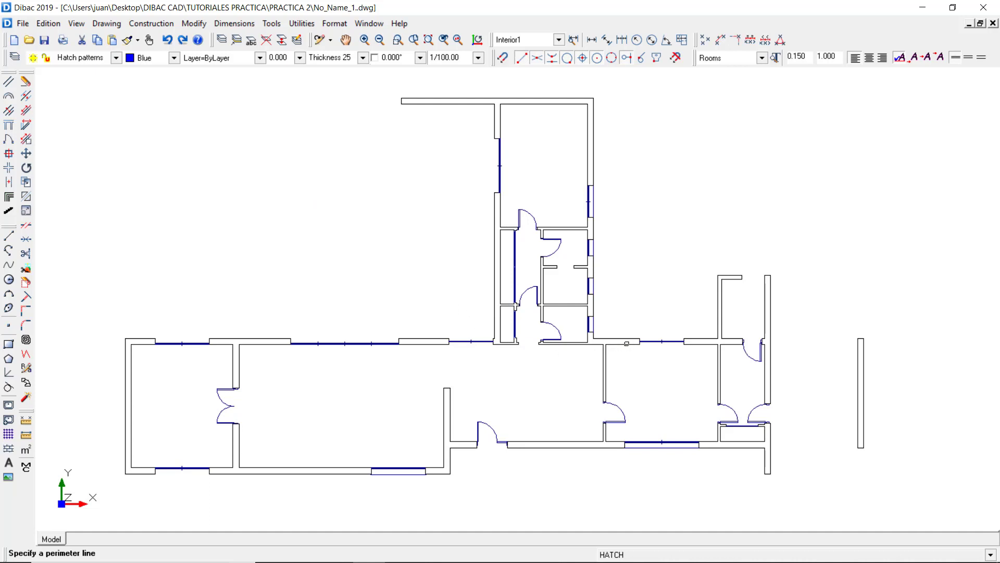
left_click(627, 343)
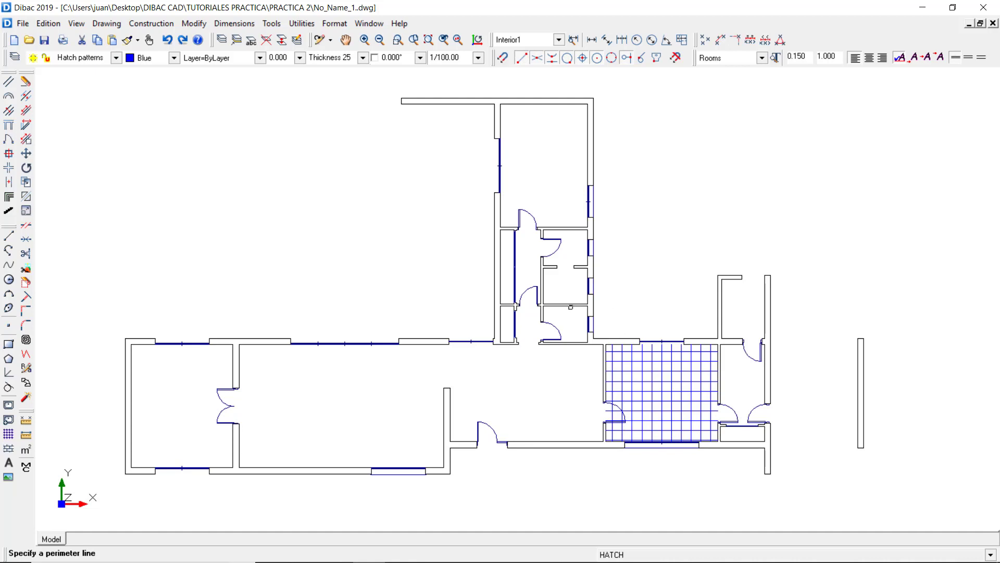
left_click(571, 307)
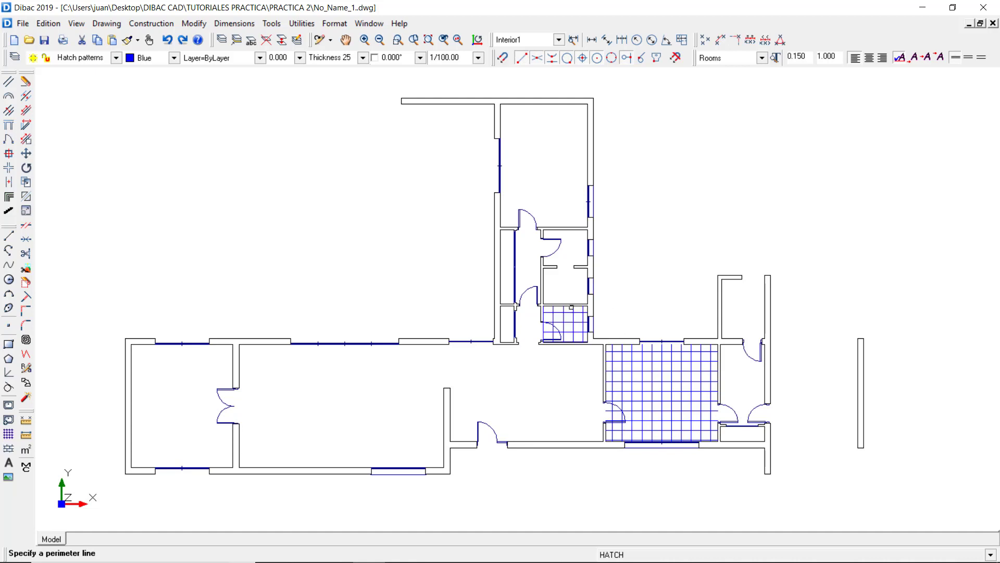
right_click(625, 301)
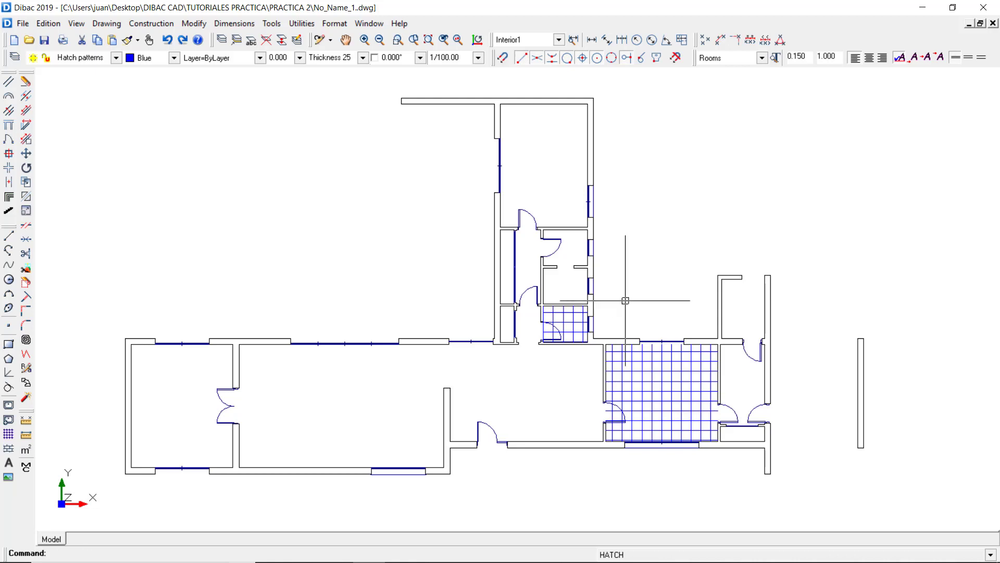
Edit the bottom small room's hatch, retyping its spacing value with Modify left on, and apply it
double_click(572, 320)
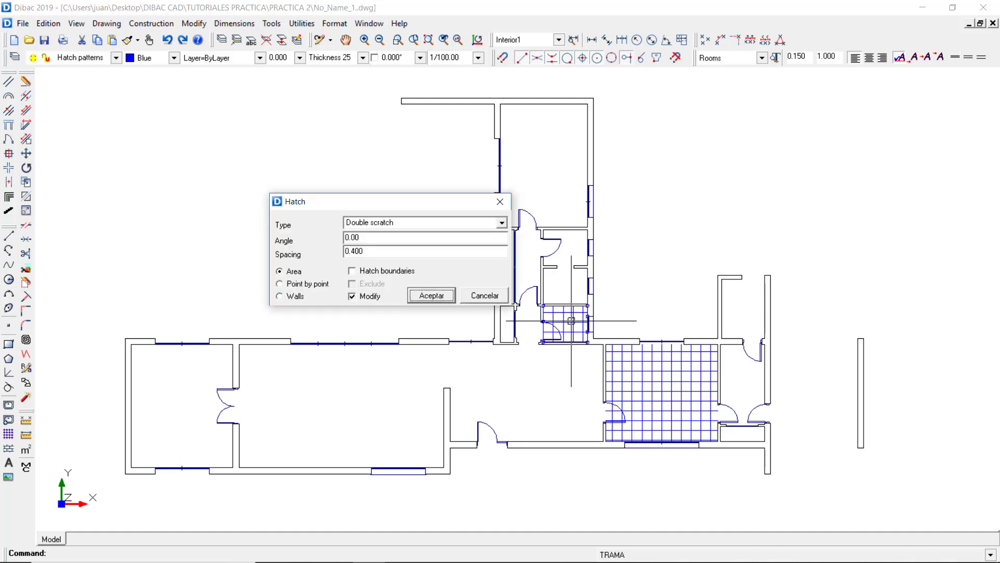
left_click_drag(401, 206, 361, 198)
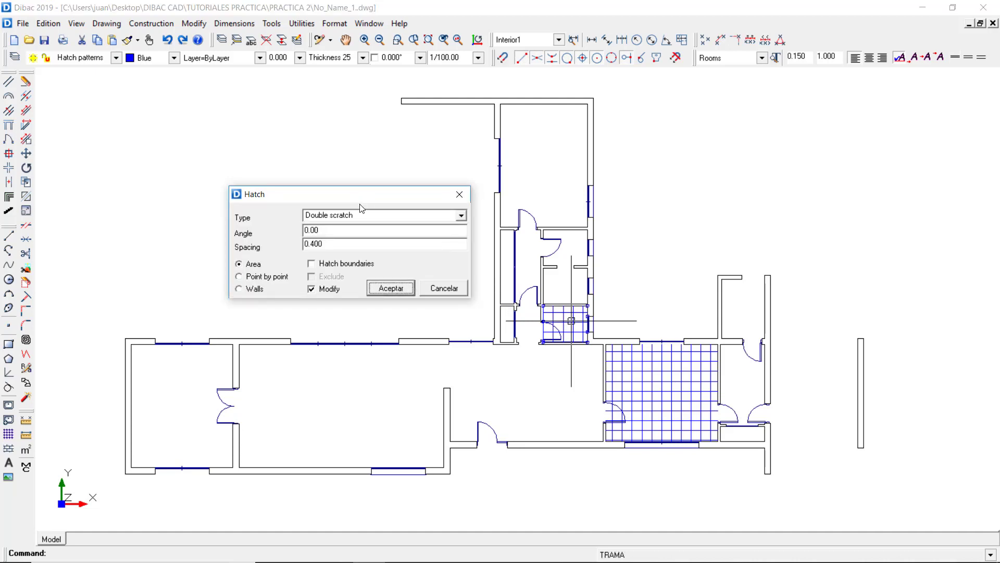
left_click(329, 289)
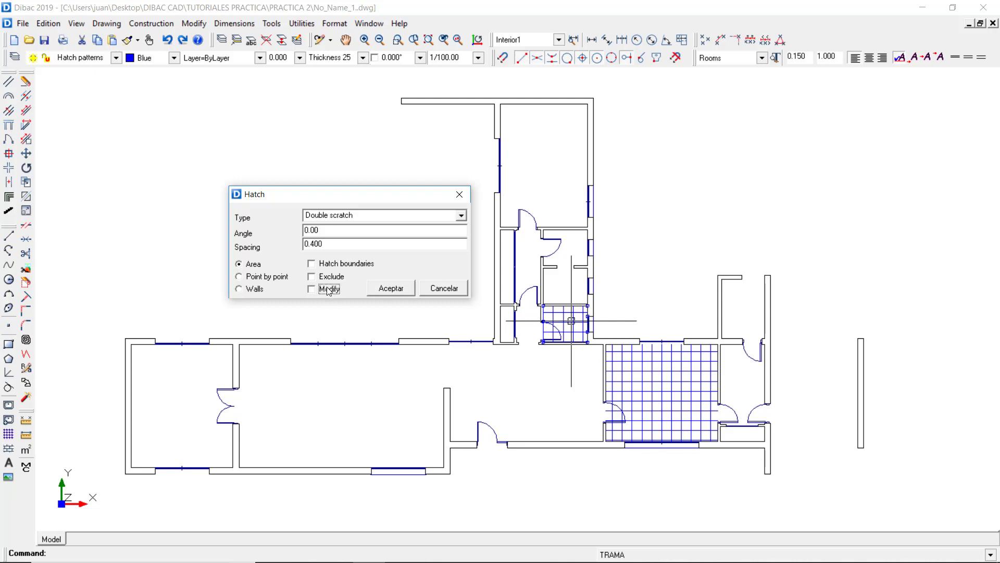
left_click(328, 289)
left_click(312, 243)
left_click_drag(312, 243, 329, 245)
type("1")
left_click(390, 288)
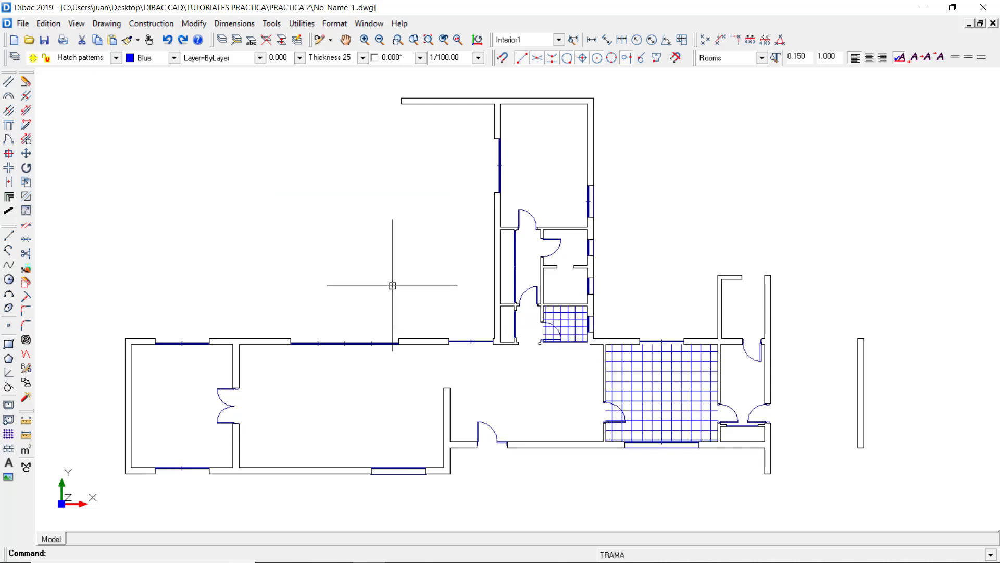
Hatch the top and middle small rooms with the same grid hatch
left_click(650, 286)
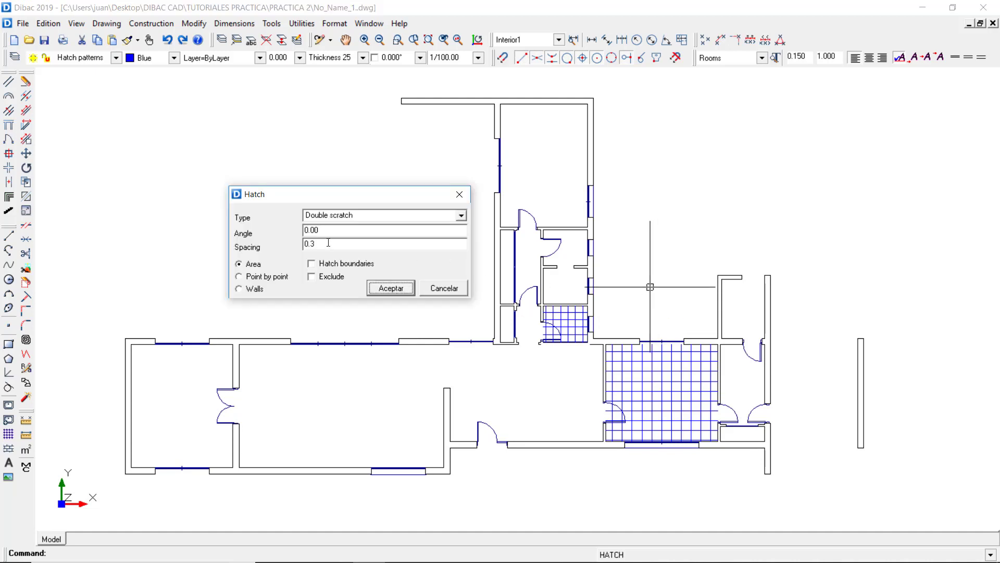
left_click(390, 288)
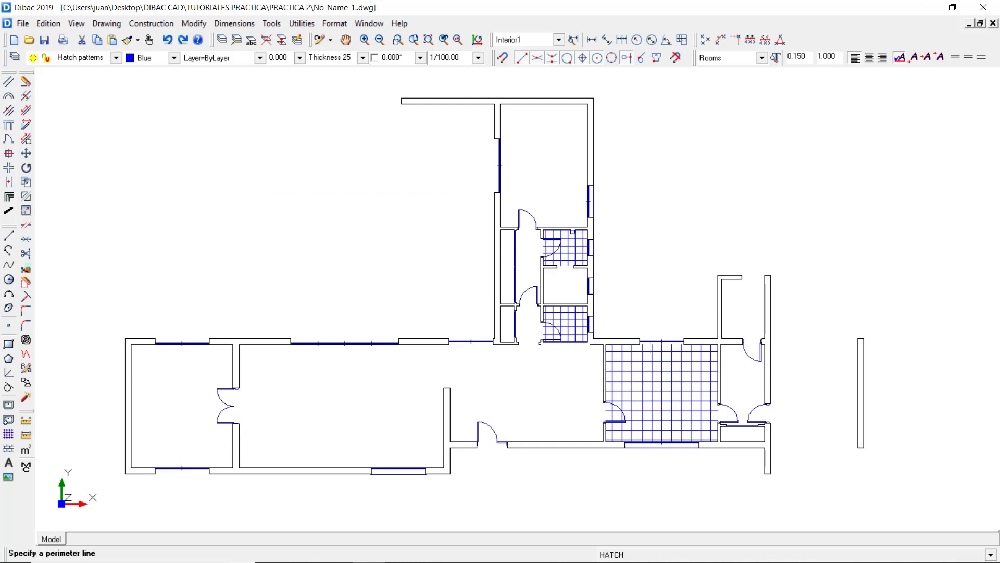
left_click(573, 231)
left_click(578, 268)
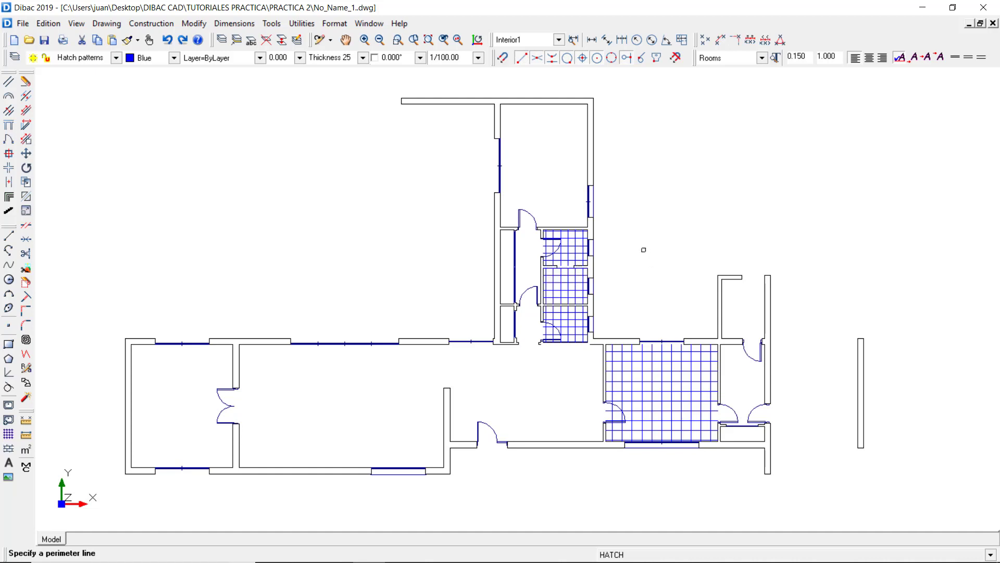
key("Escape")
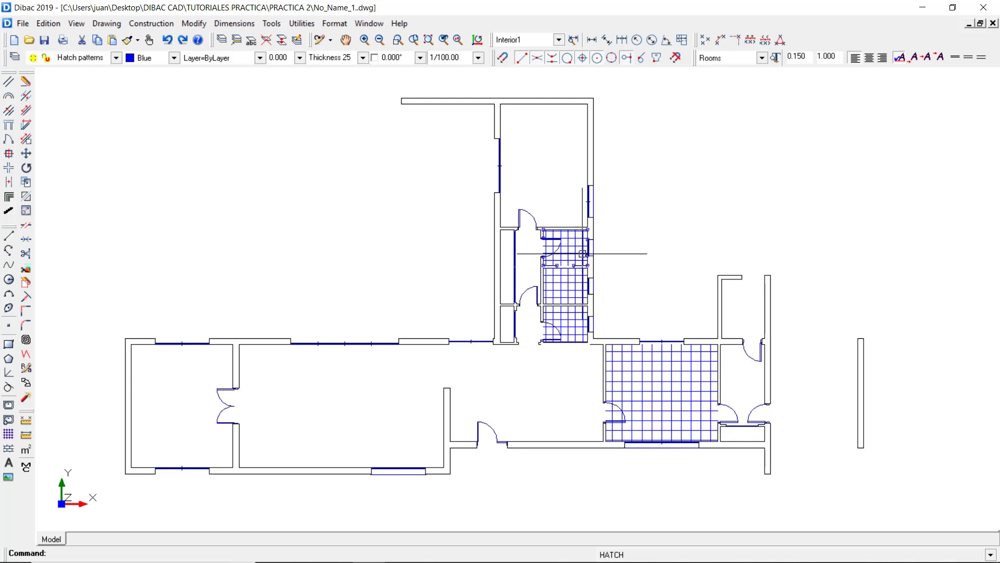
Recolour the small rooms' grid hatches magenta
left_click(576, 284)
left_click(577, 325)
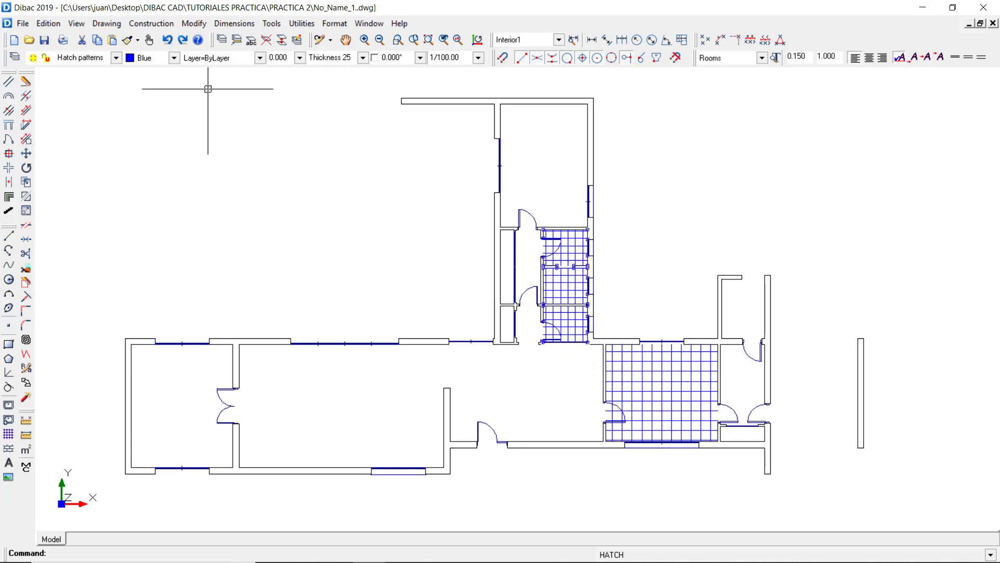
left_click(177, 60)
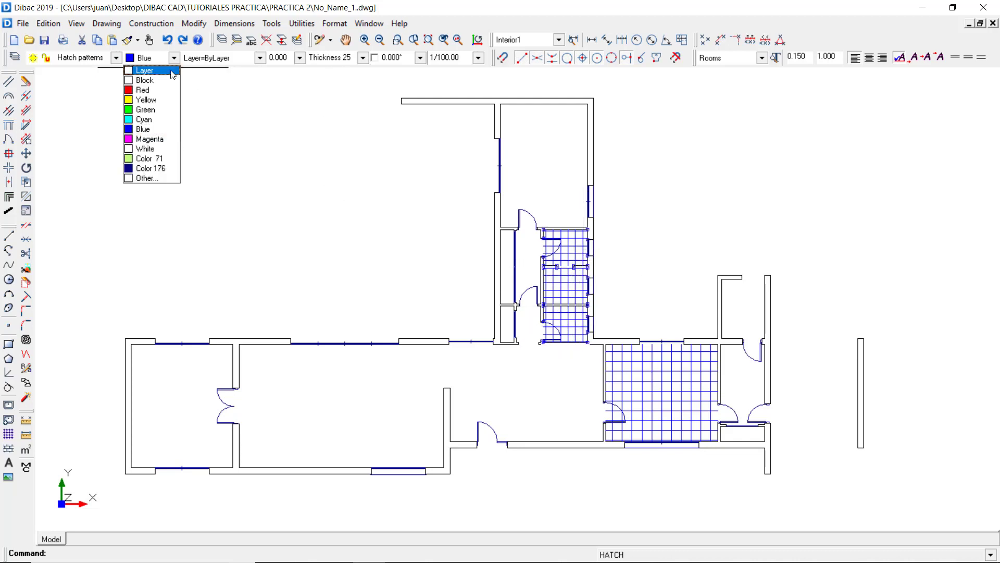
left_click(153, 137)
left_click(654, 270)
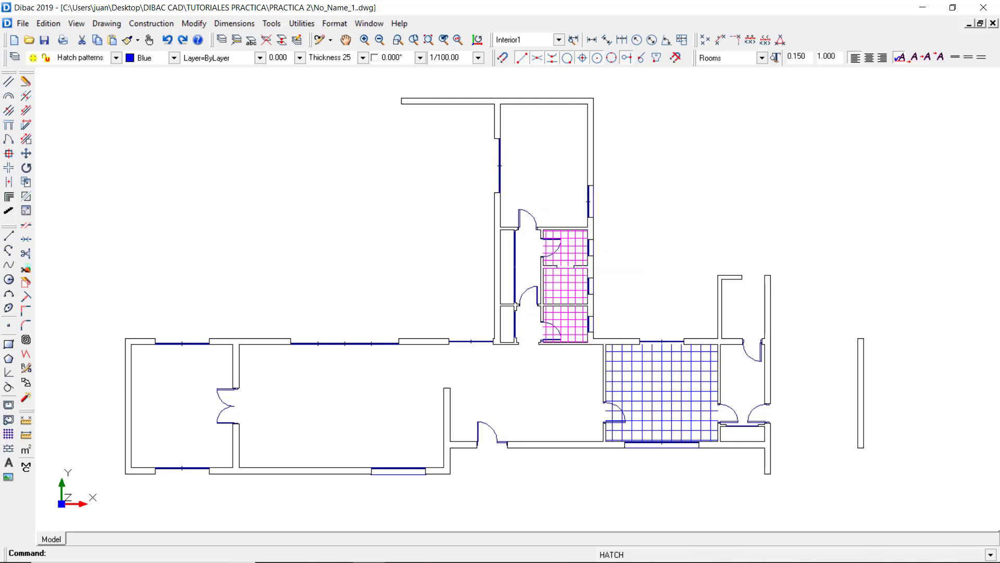
Set the hatch type to Predefined and choose the DOLMIT pattern
left_click(653, 270)
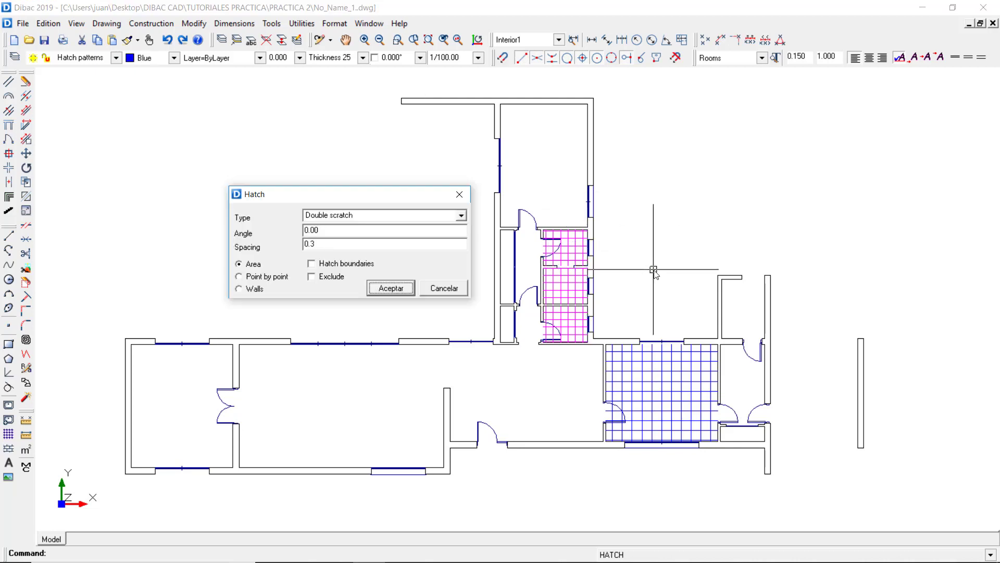
left_click(449, 215)
left_click(378, 296)
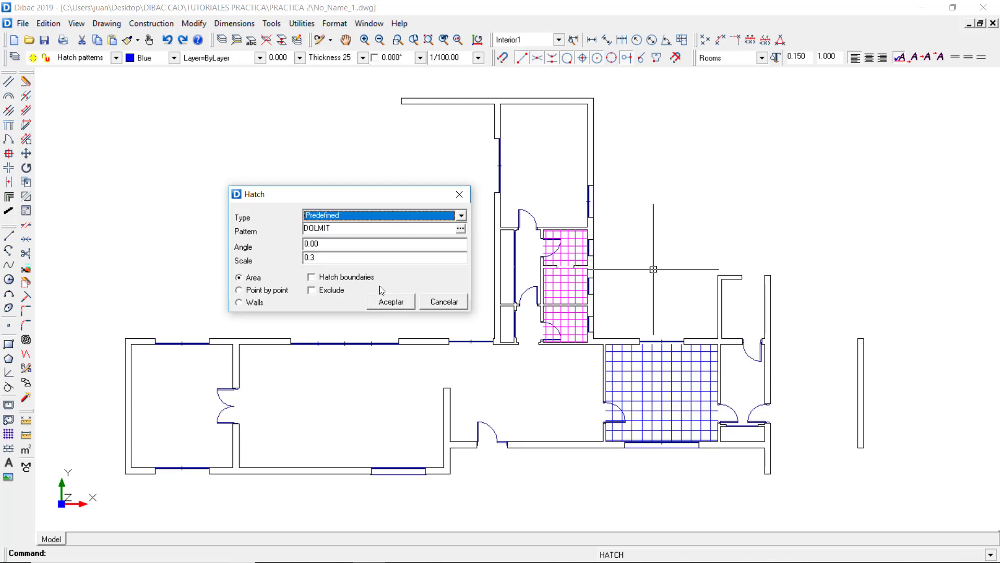
left_click(460, 229)
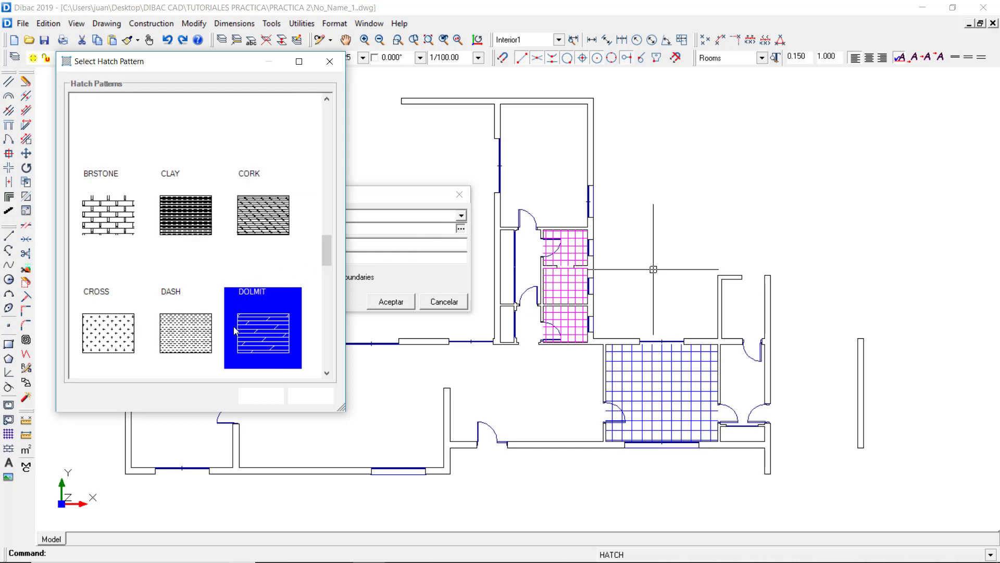
scroll(326, 255, "down", 1)
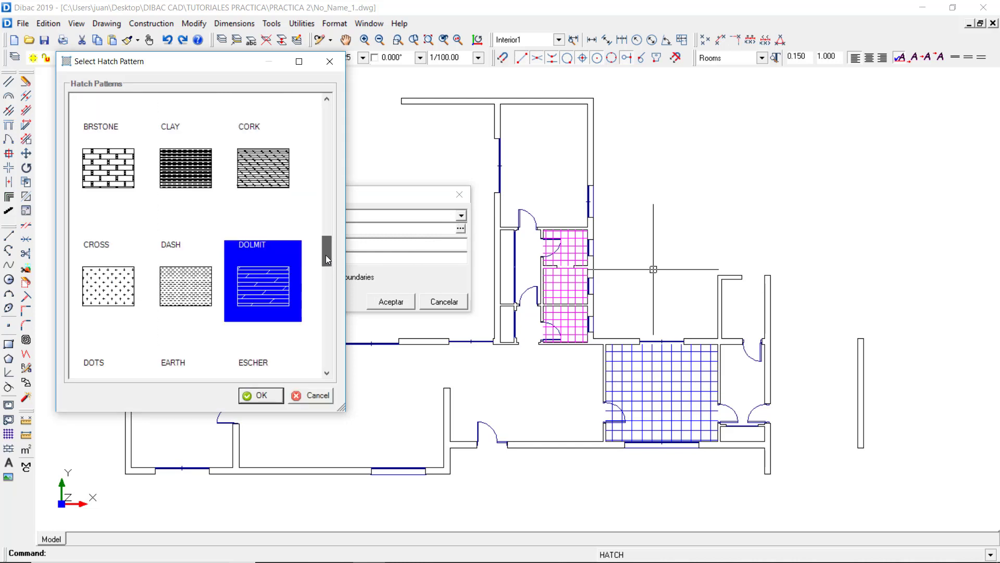
scroll(326, 249, "up", 1)
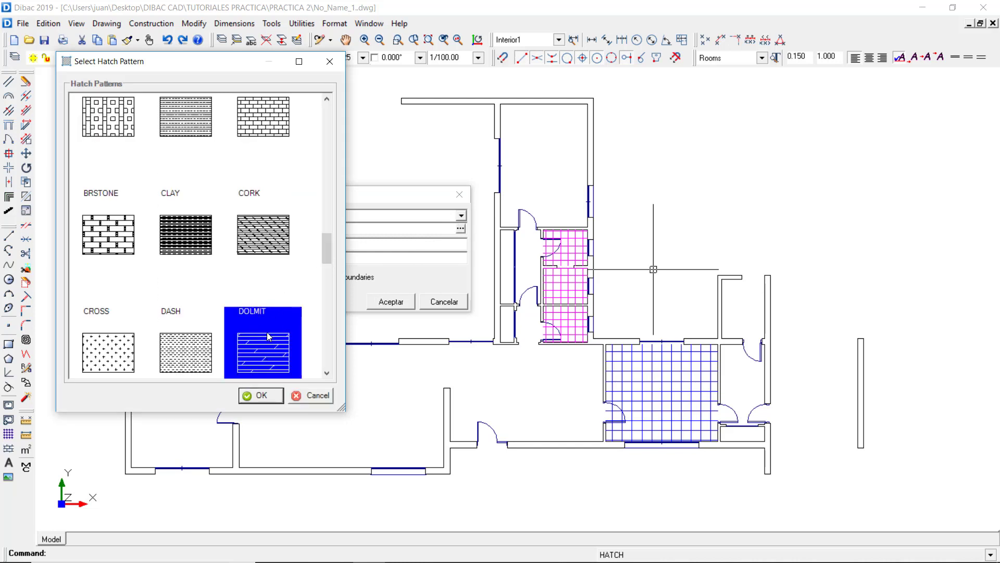
left_click(261, 395)
Enter hatch angle 90 and scale 0.03
double_click(325, 245)
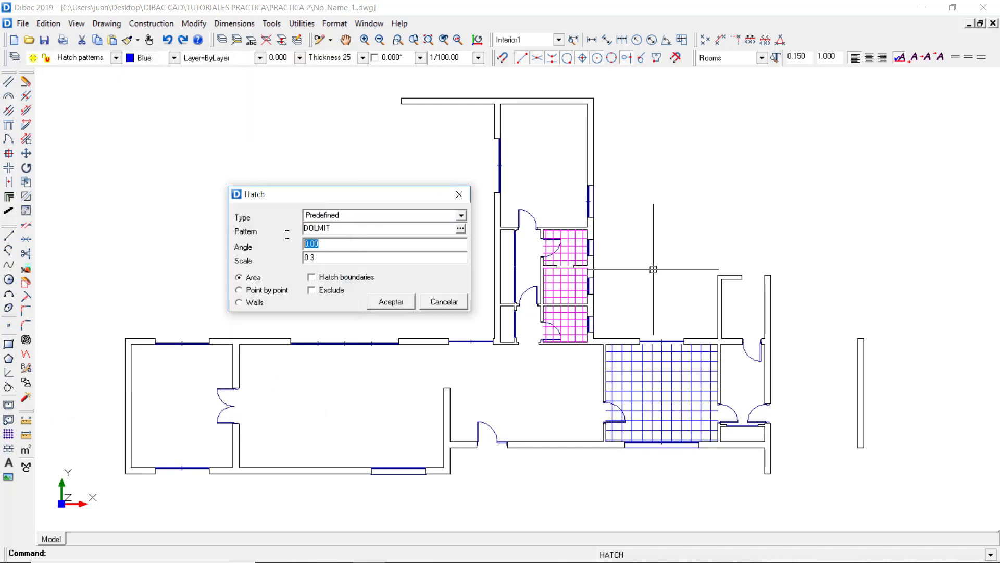
type("0")
key("BackSpace")
type("90")
left_click(310, 253)
type("0")
Fill the top room and the far-left room with the DOLMIT hatch, picking by area
left_click(257, 277)
left_click(391, 302)
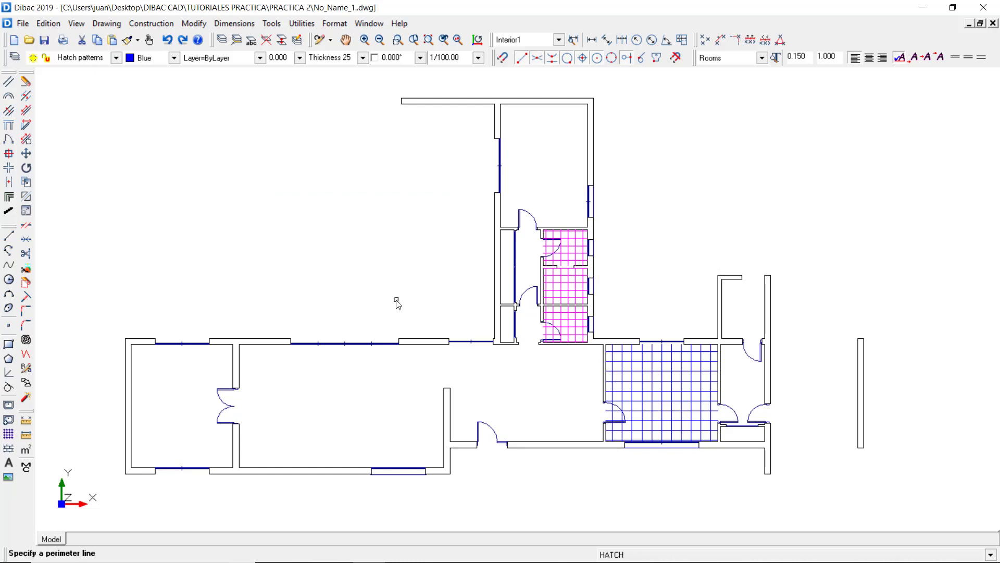
left_click(539, 105)
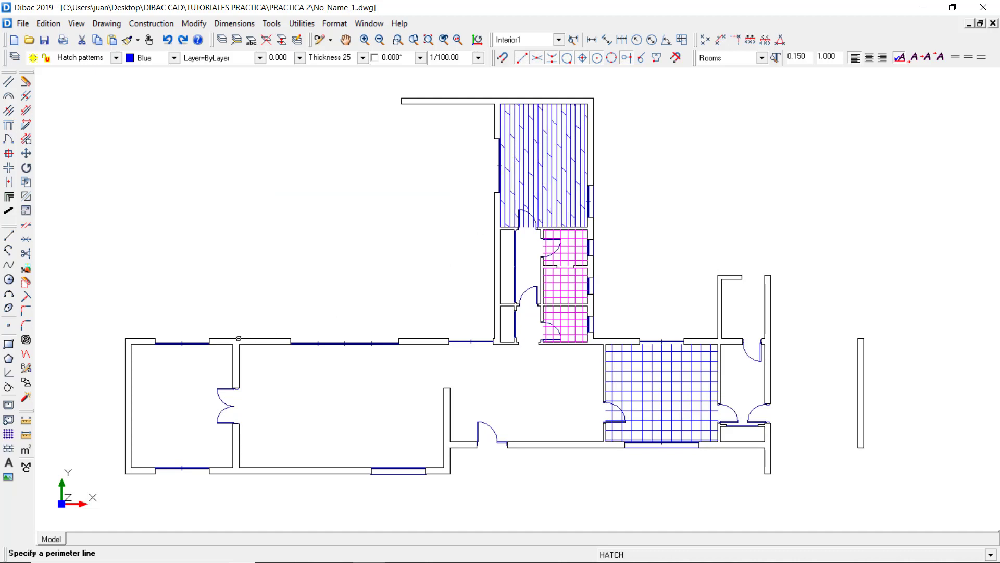
left_click(223, 343)
key("Escape")
Recolour the two new DOLMIT hatches red
left_click(190, 378)
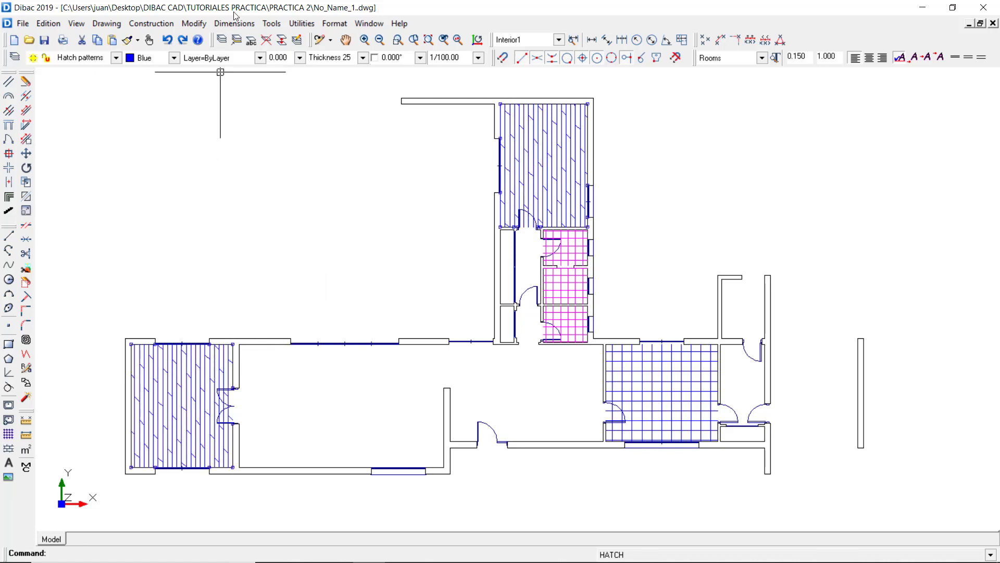
left_click(174, 58)
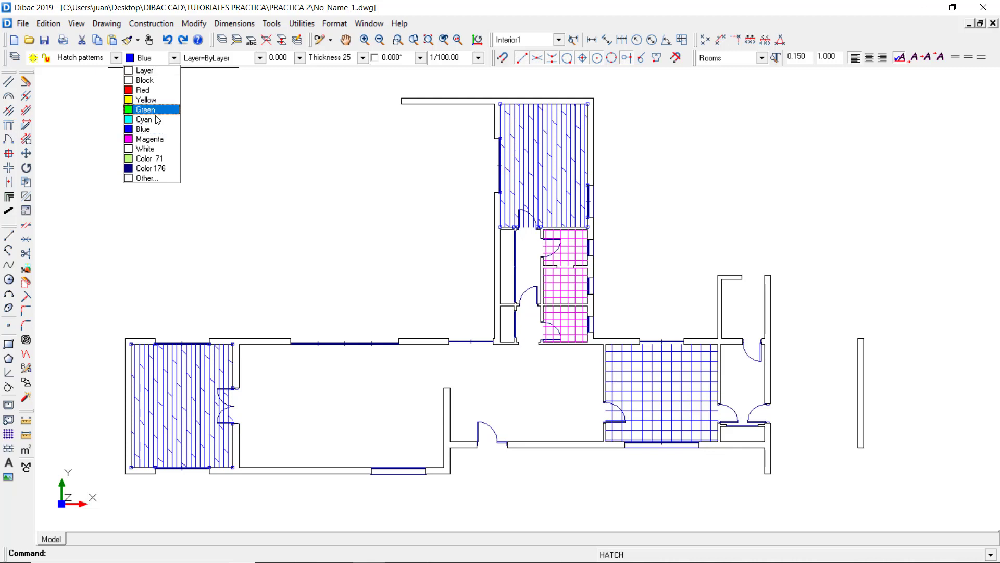
left_click(148, 91)
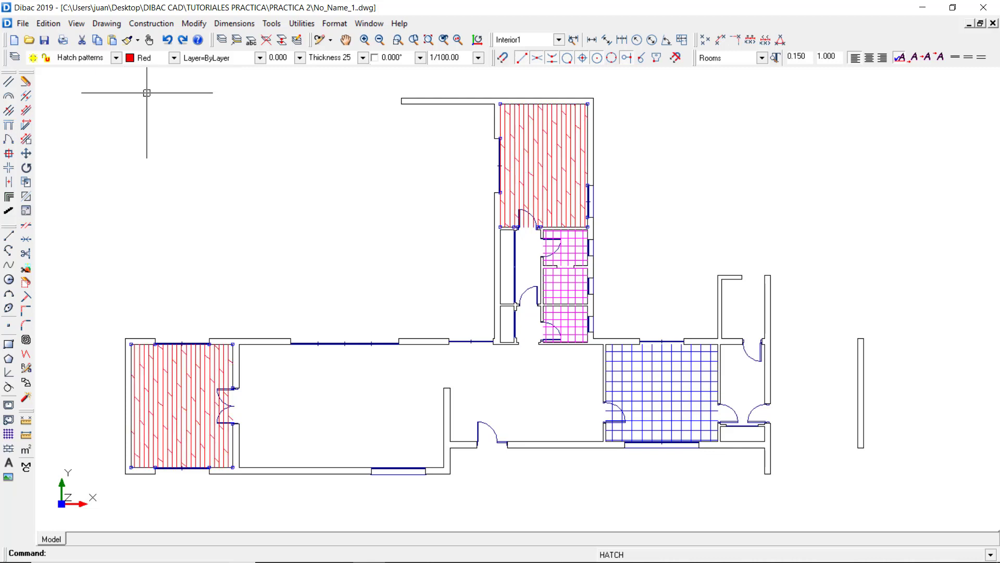
key("Escape")
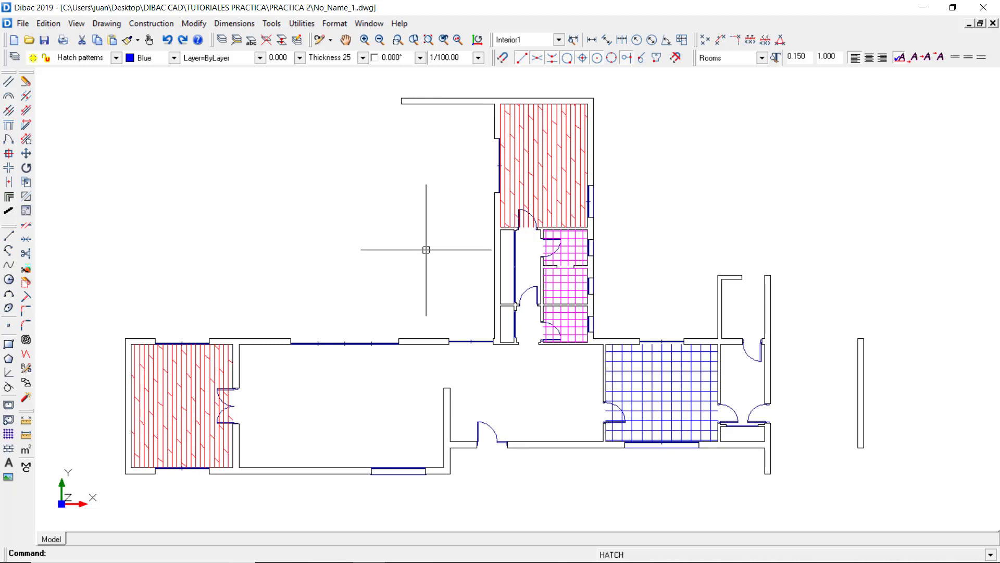
Set the hatch to Simple scratch, angle 90, spacing 0.3, outlined point by point
left_click(426, 249)
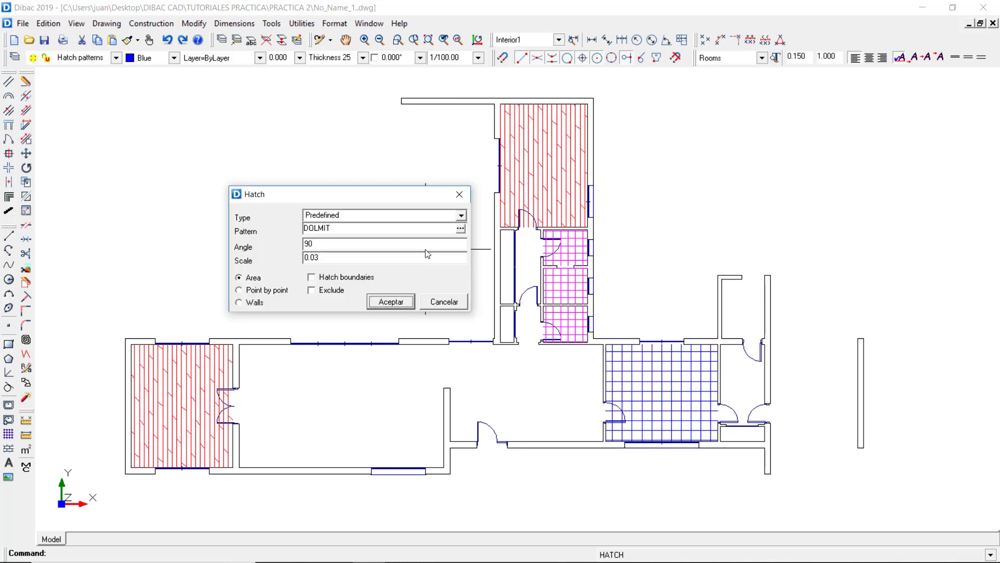
left_click(461, 216)
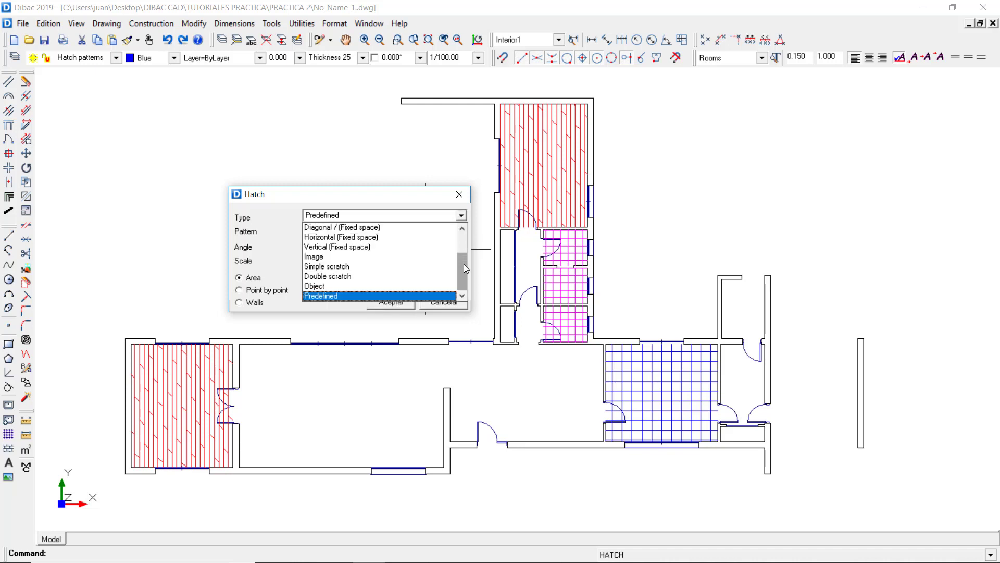
left_click(367, 267)
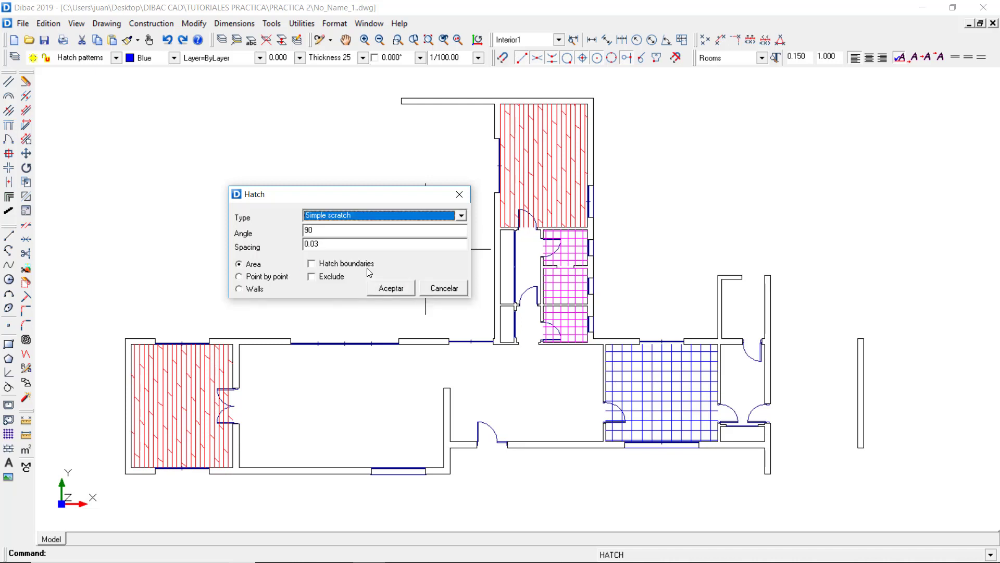
left_click_drag(315, 230, 301, 225)
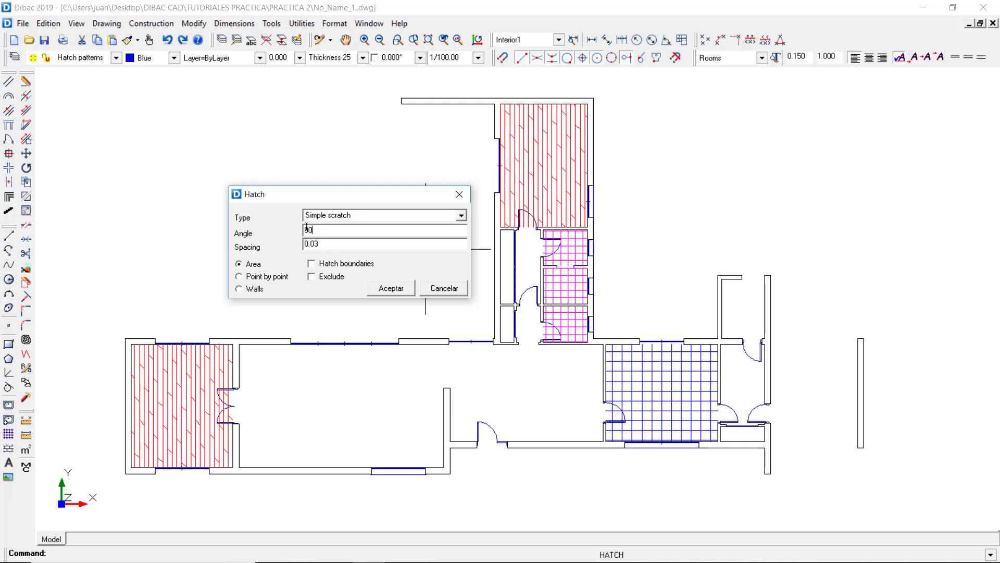
left_click(319, 231)
left_click_drag(311, 244, 323, 246)
type("3")
left_click(239, 279)
Accept the blue vertical-line Simple scratch settings and outline the tall room's corners point by point
left_click(389, 291)
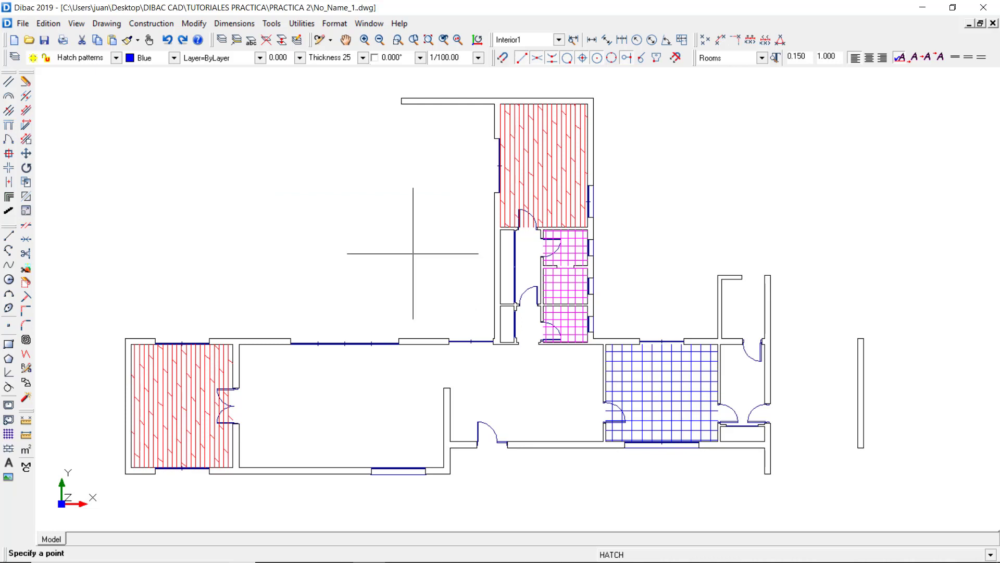
scroll(458, 163, "up", 3)
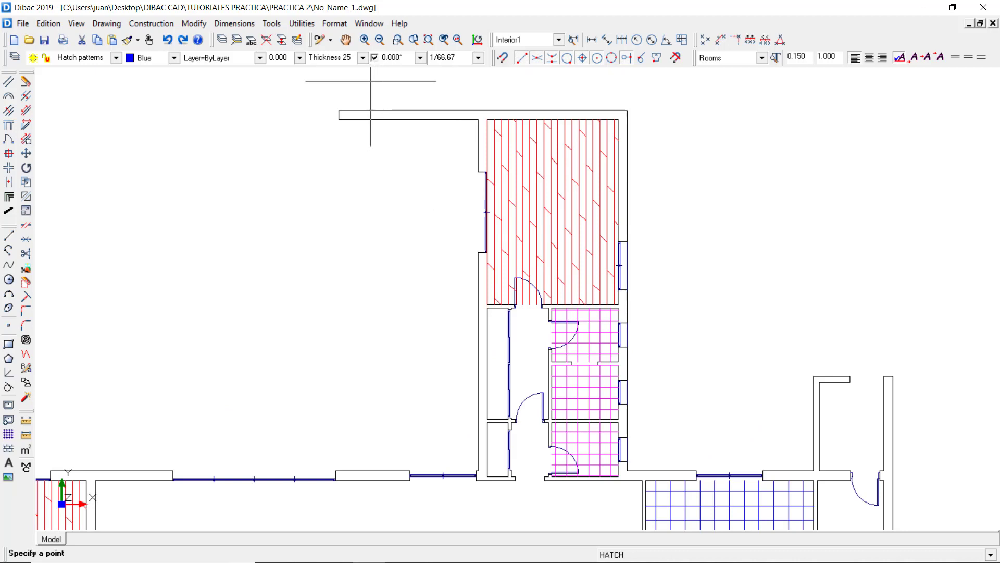
left_click(339, 120)
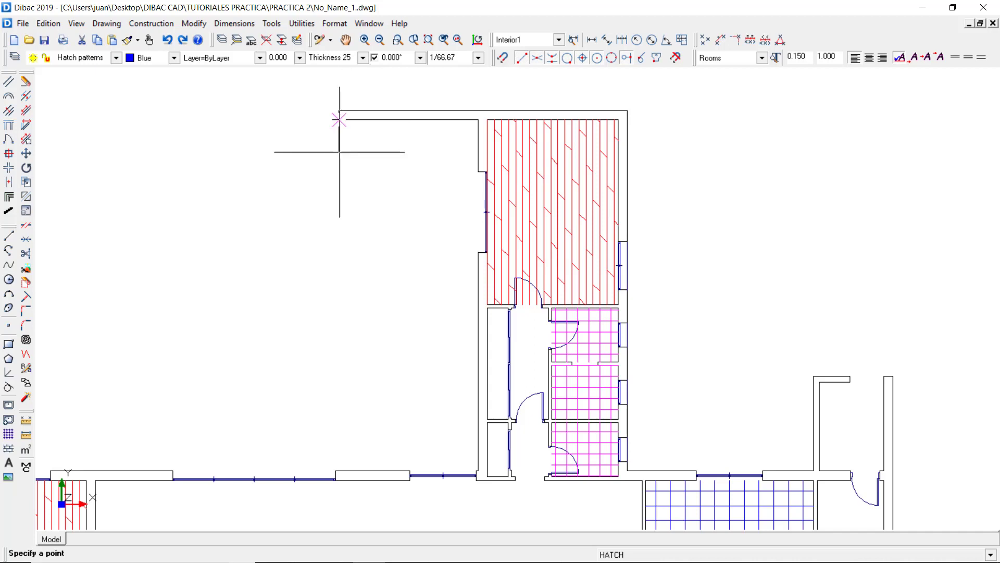
left_click(339, 470)
scroll(475, 471, "up", 3)
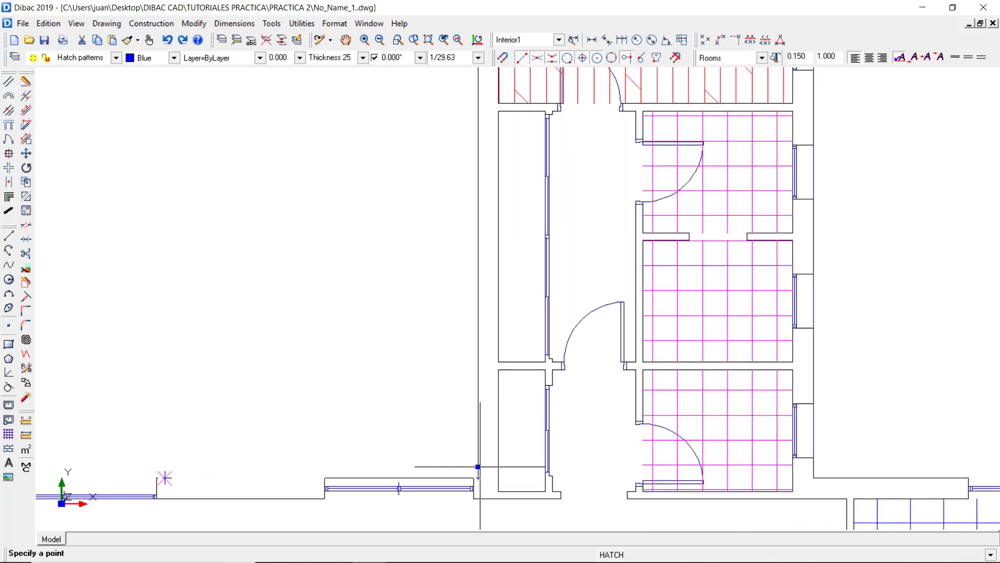
scroll(458, 469, "down", 3)
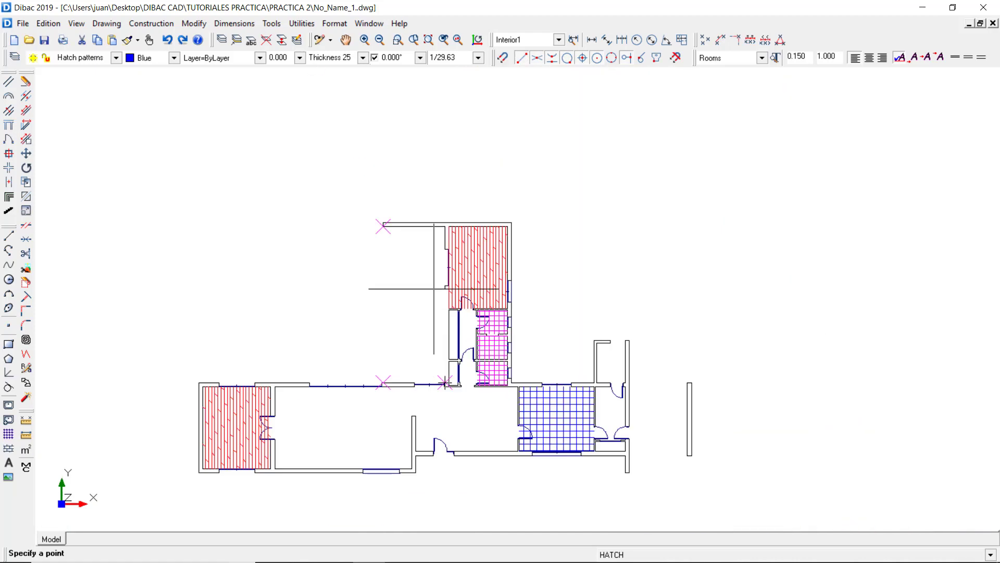
scroll(447, 242, "up", 3)
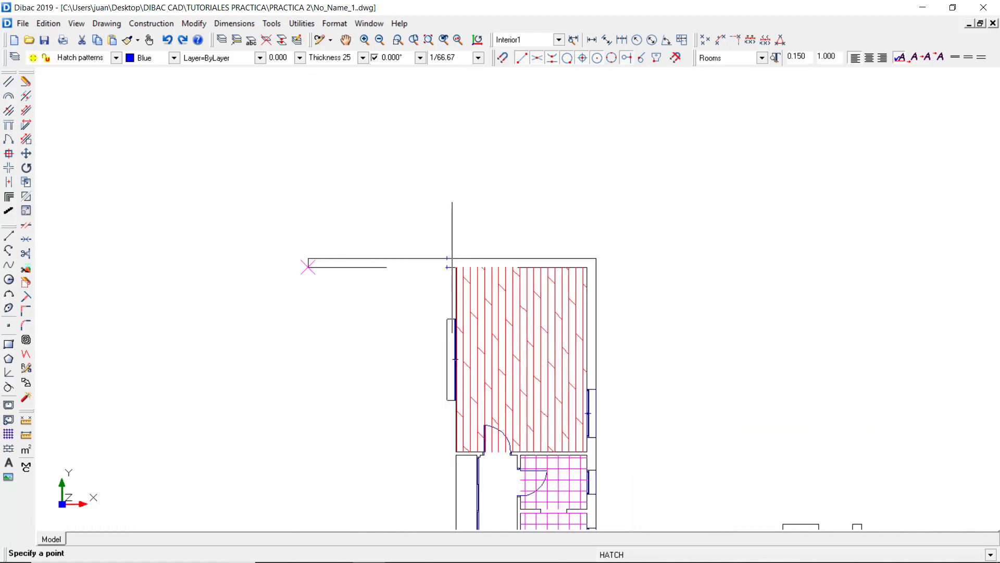
left_click(447, 269)
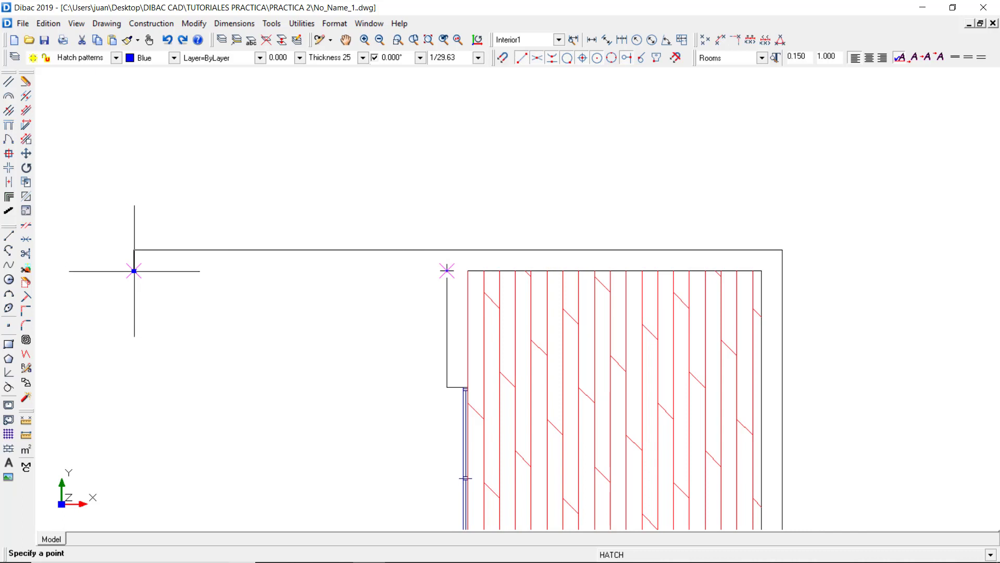
left_click(134, 270)
Finish the outlined hatch and select the new blue vertical hatch
scroll(134, 270, "down", 4)
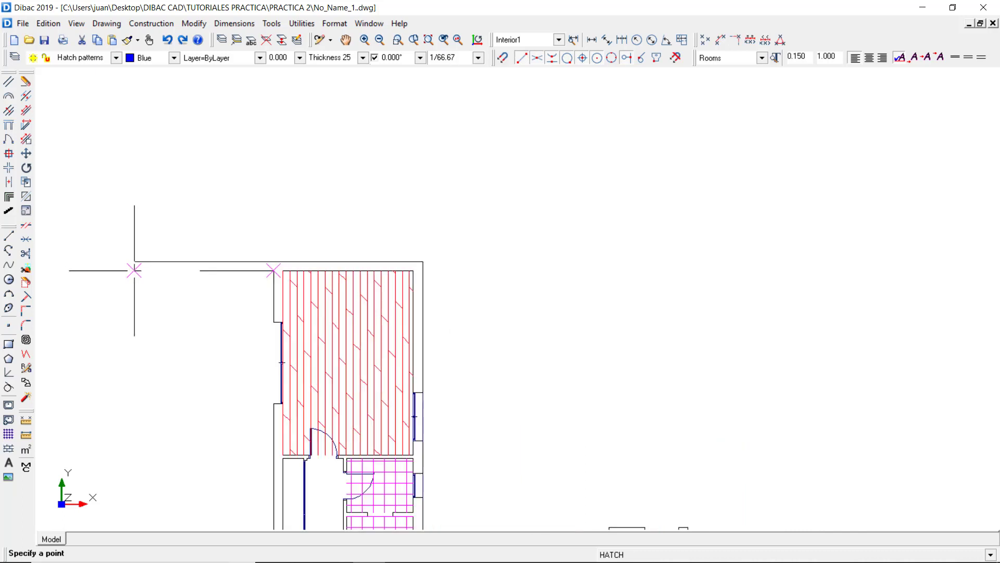
right_click(113, 198)
scroll(310, 166, "up", 3)
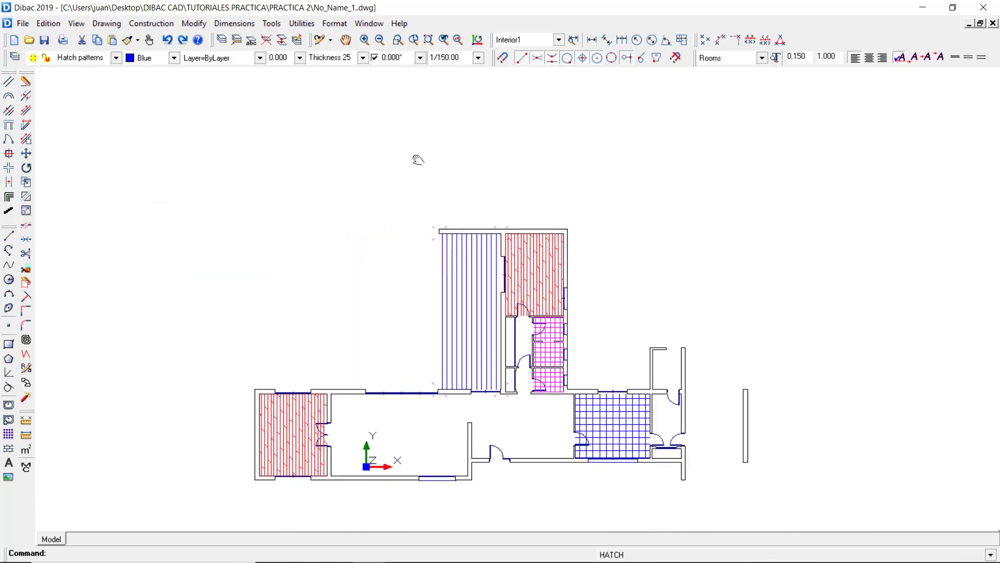
middle_click_drag(451, 218, 451, 144)
left_click(464, 167)
Recolour the tall room's vertical-line hatch orange (Color 32) through Other... in the colour list
left_click(174, 58)
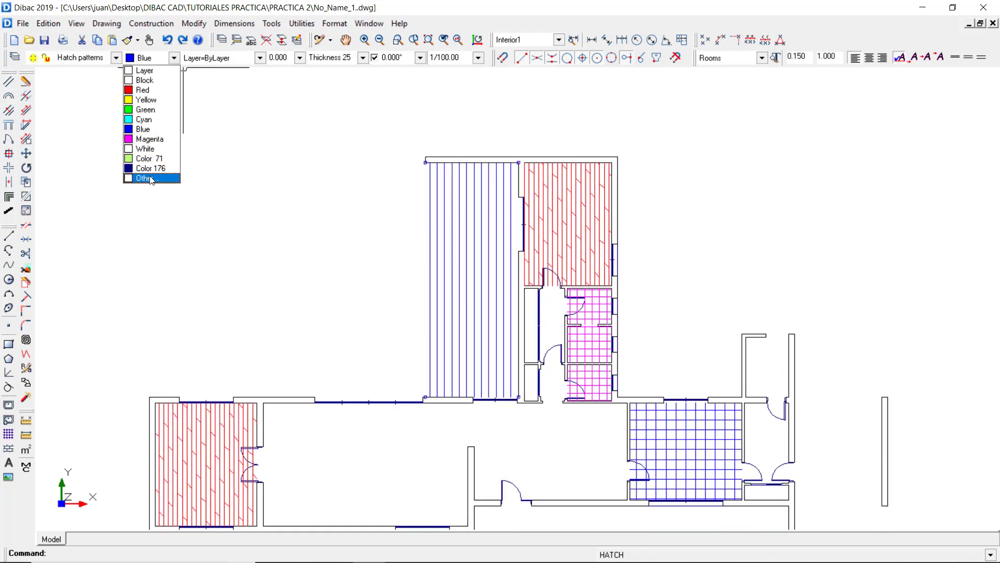
left_click(178, 180)
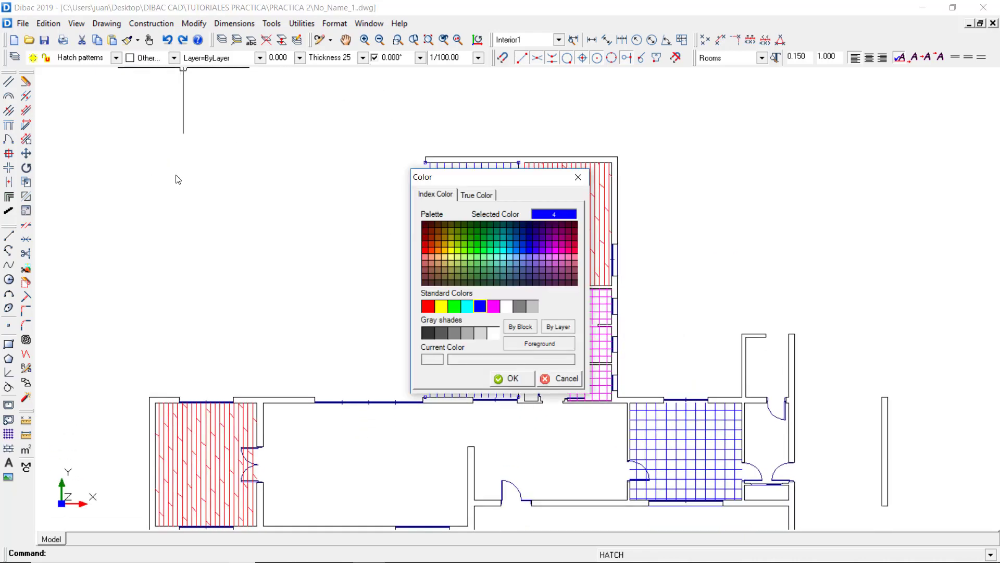
left_click(438, 243)
left_click(507, 346)
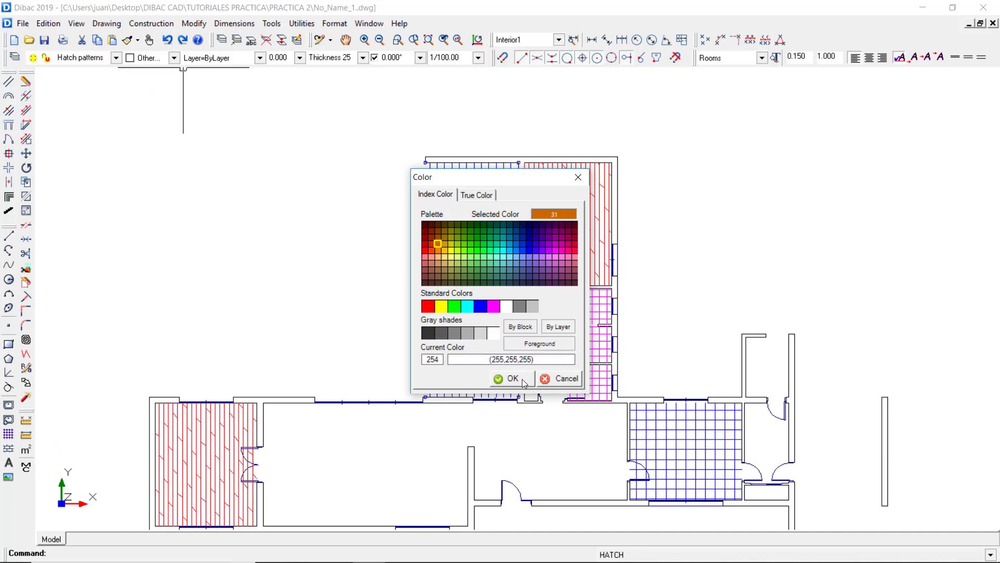
left_click(522, 382)
middle_click_drag(451, 366, 428, 321)
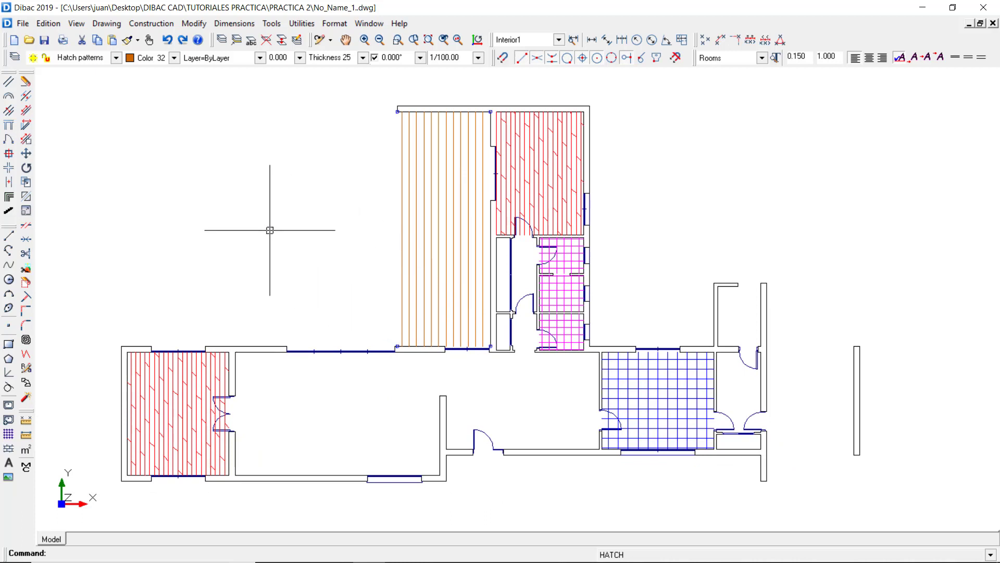
Select a few hall and bottom walls, then clear the selection again
key("Escape")
left_click(442, 412)
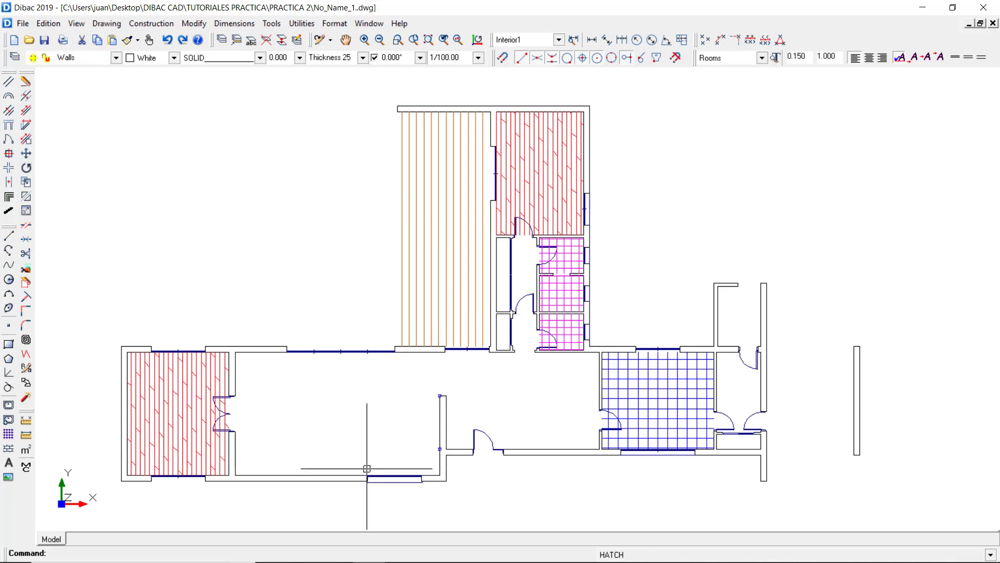
left_click(445, 463)
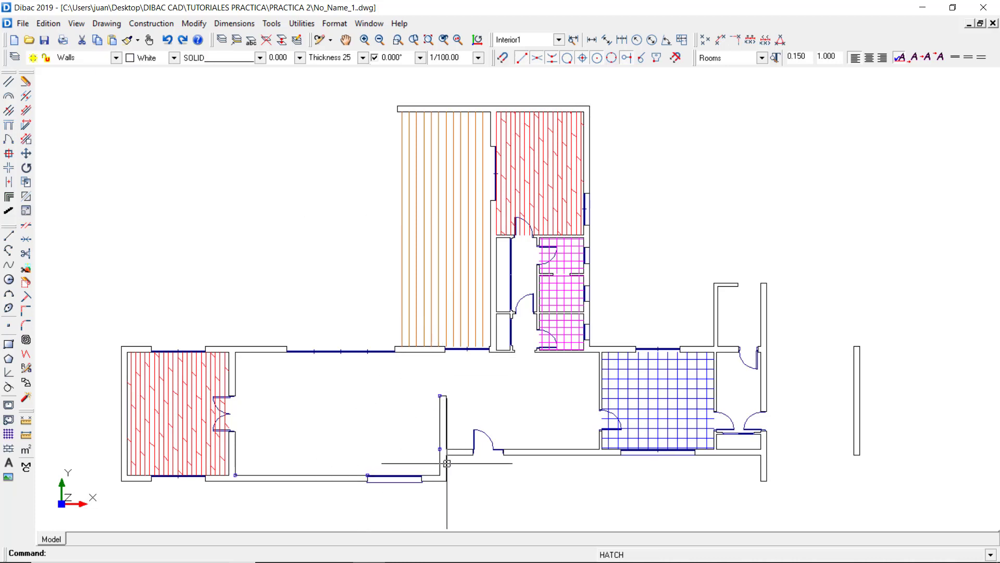
left_click(524, 452)
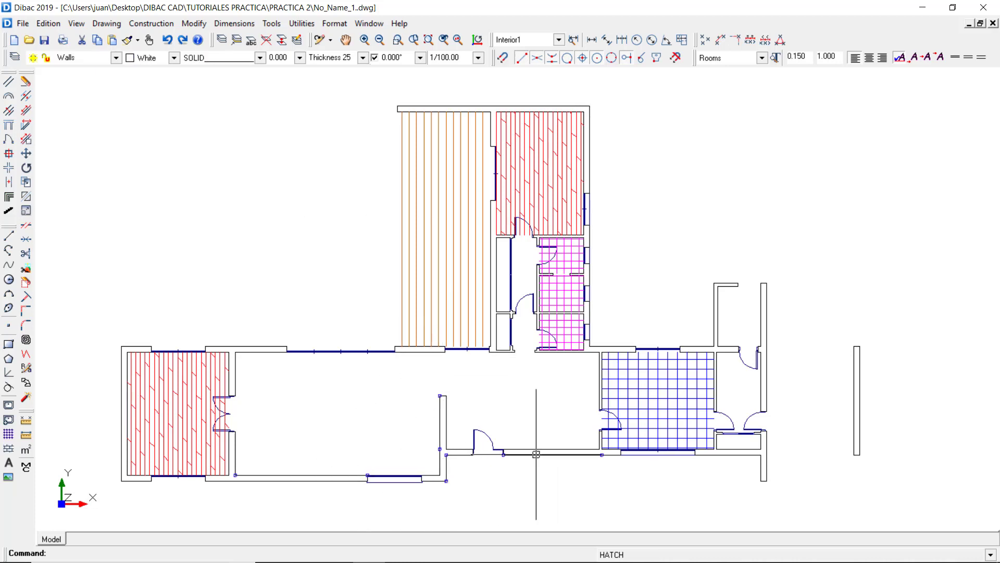
left_click(417, 349)
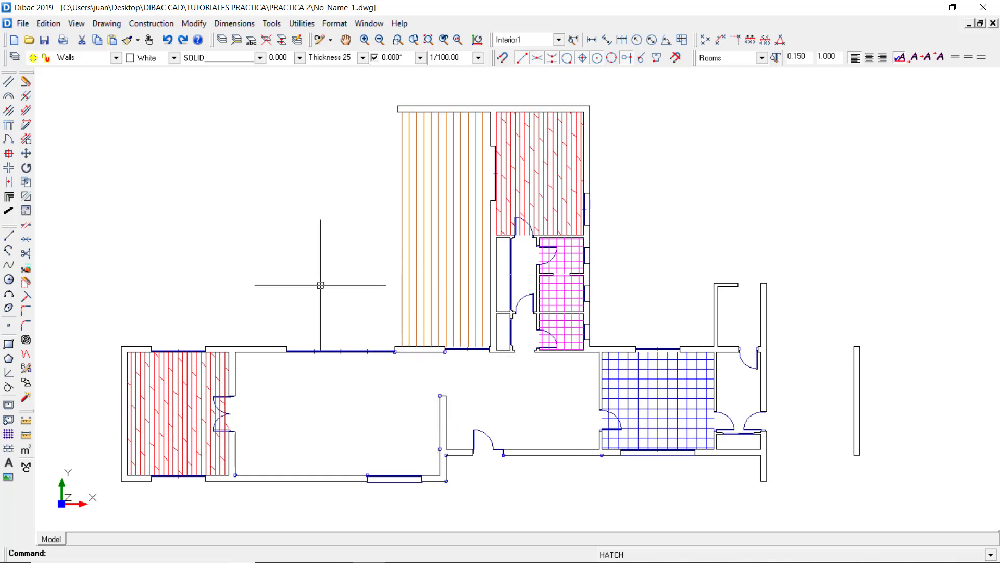
key("Escape")
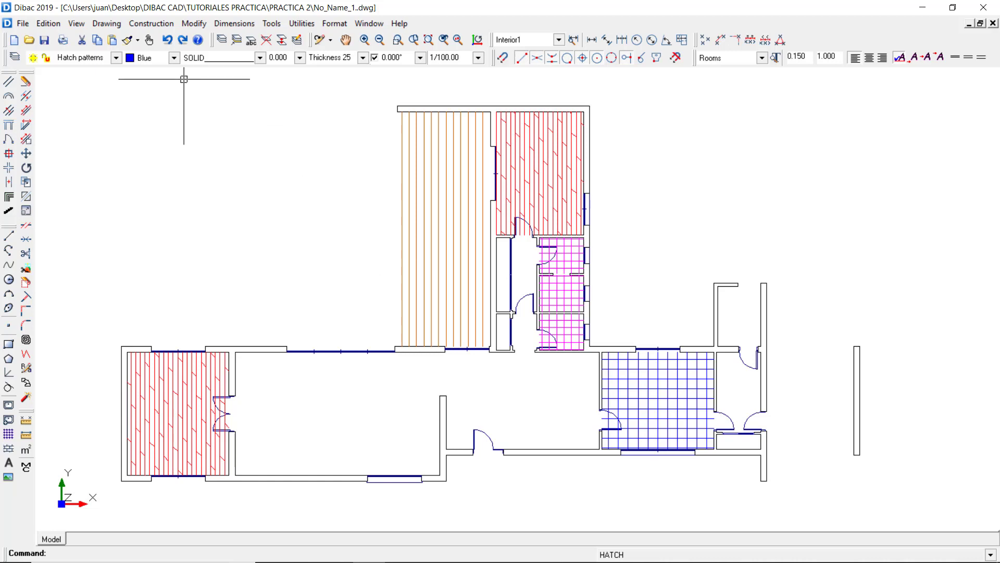
Set the current colour to the darkest grey, Color 250, via Other...
left_click(173, 58)
left_click(148, 188)
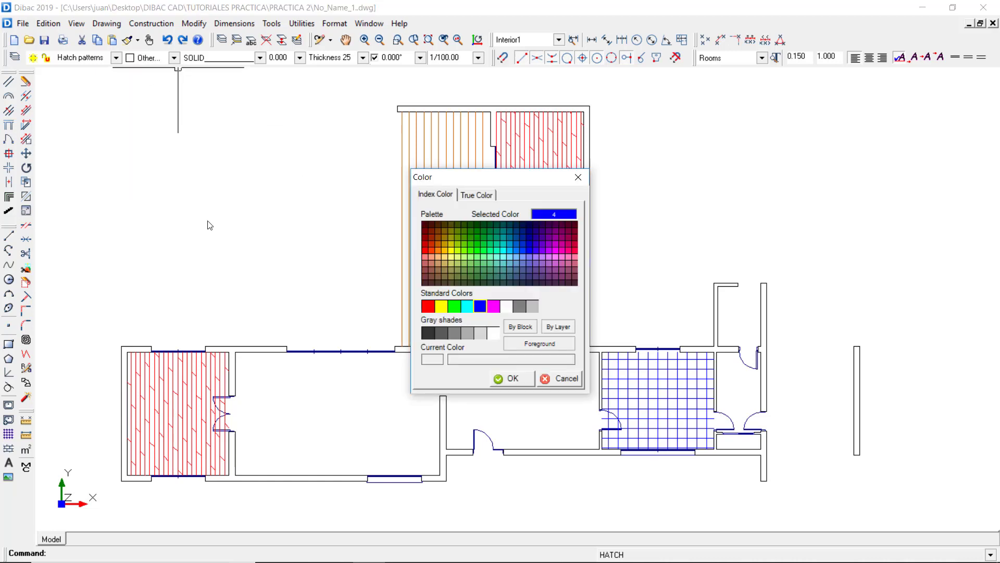
left_click(433, 333)
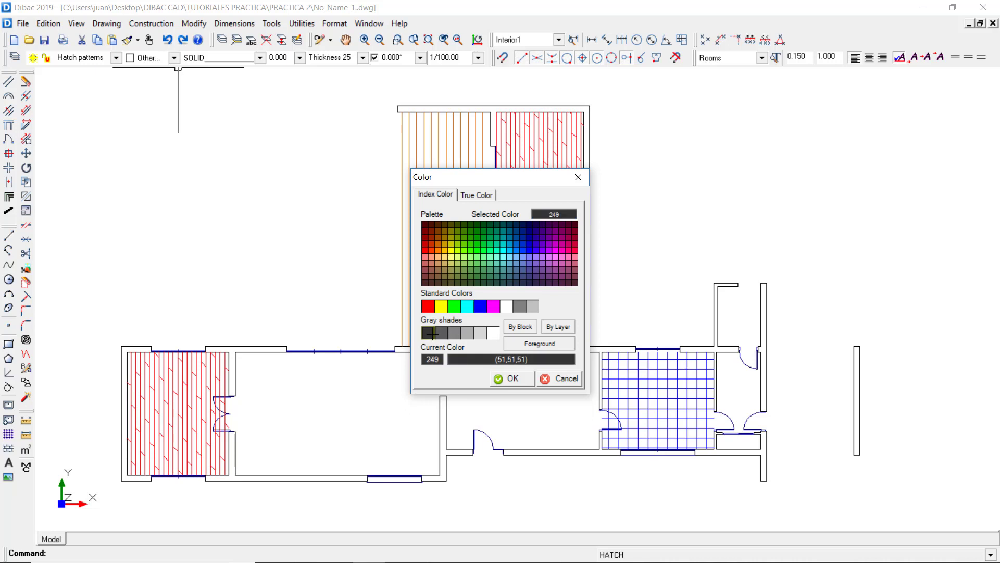
left_click(500, 379)
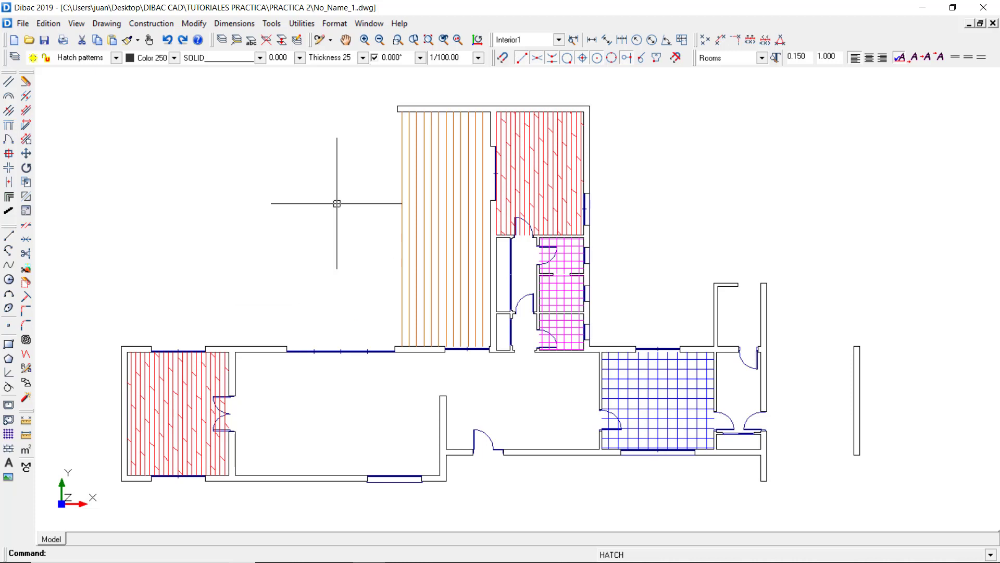
Open Smart selection from Utilities > Selection and move its window aside
left_click(302, 24)
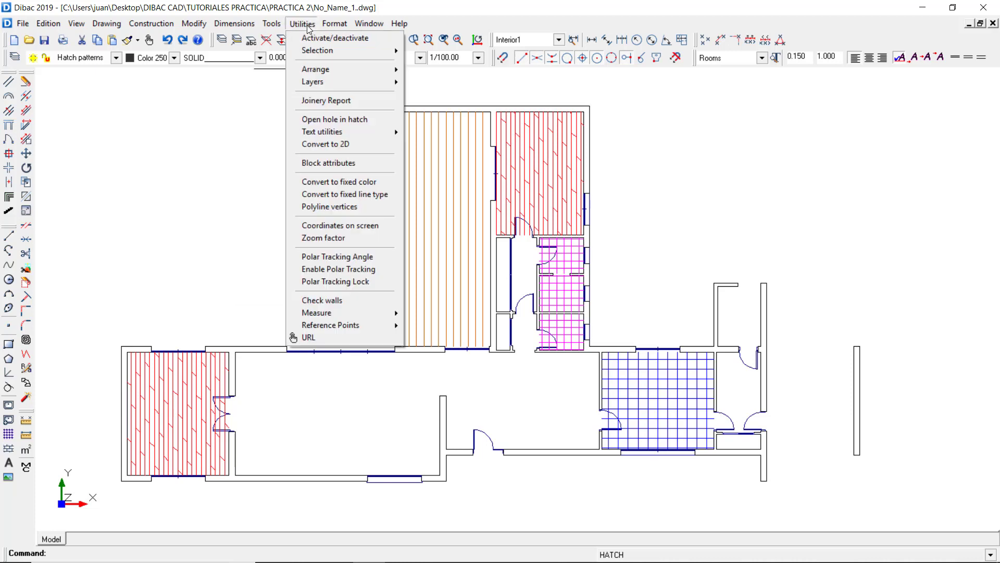
mouse_move(323, 55)
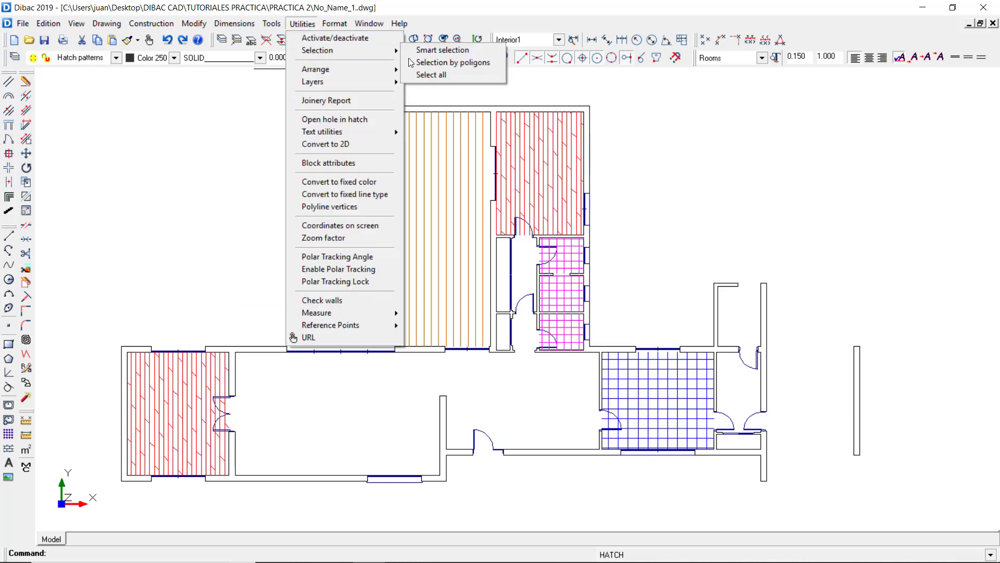
left_click(447, 52)
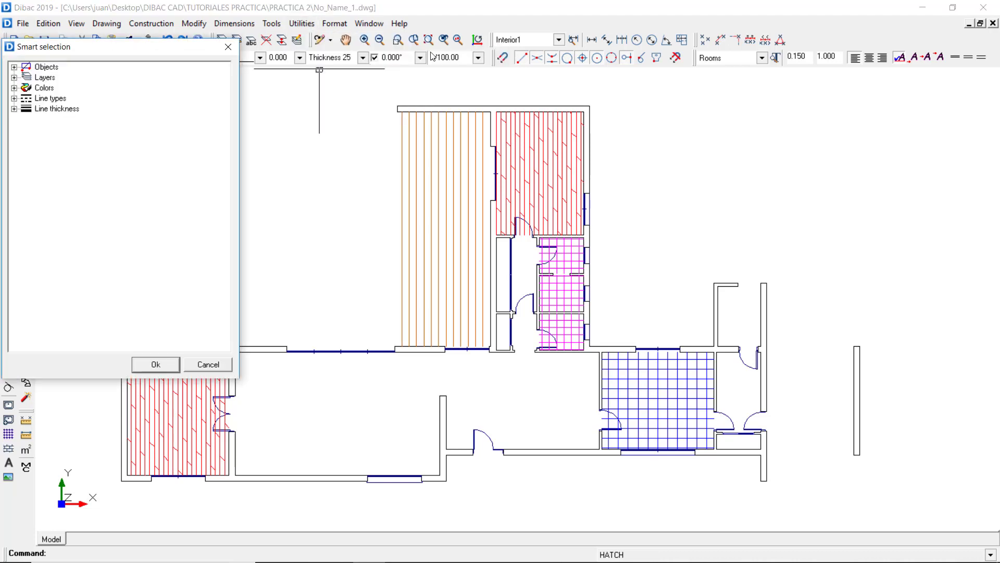
left_click_drag(179, 47, 248, 72)
Browse the Objects, Layers, Colours, Line types and Line thickness categories in Smart selection
left_click(84, 92)
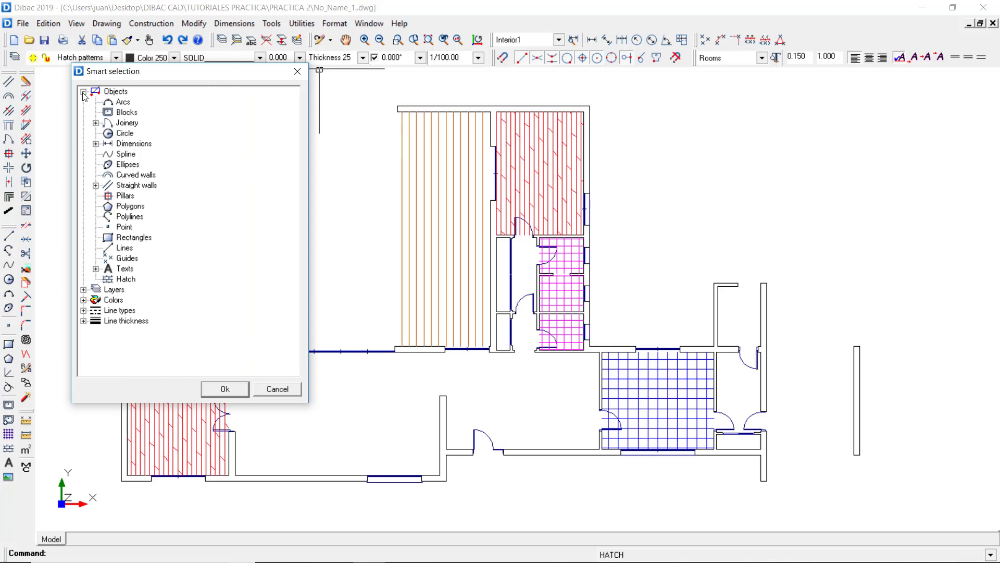
left_click(84, 92)
left_click(83, 103)
left_click(83, 102)
left_click(83, 112)
left_click(83, 112)
left_click(83, 123)
left_click(83, 123)
left_click(84, 133)
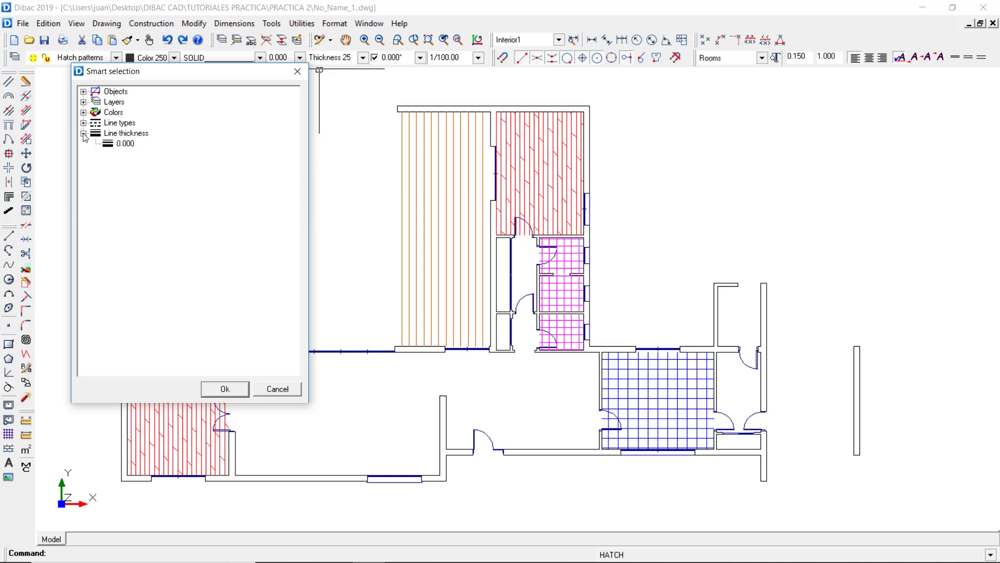
left_click(84, 134)
left_click(83, 123)
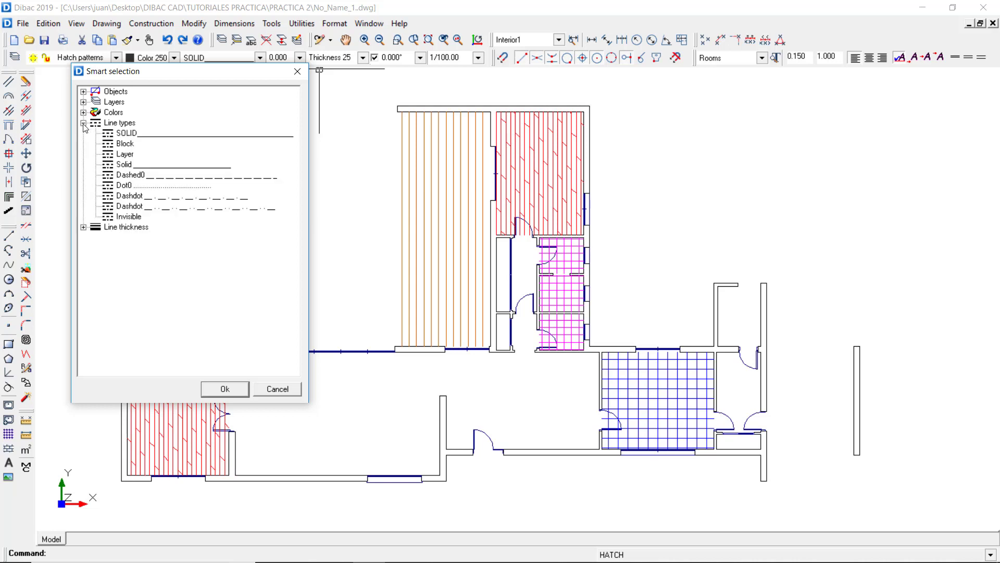
left_click(83, 91)
left_click(83, 92)
left_click(83, 113)
left_click(83, 113)
left_click(83, 123)
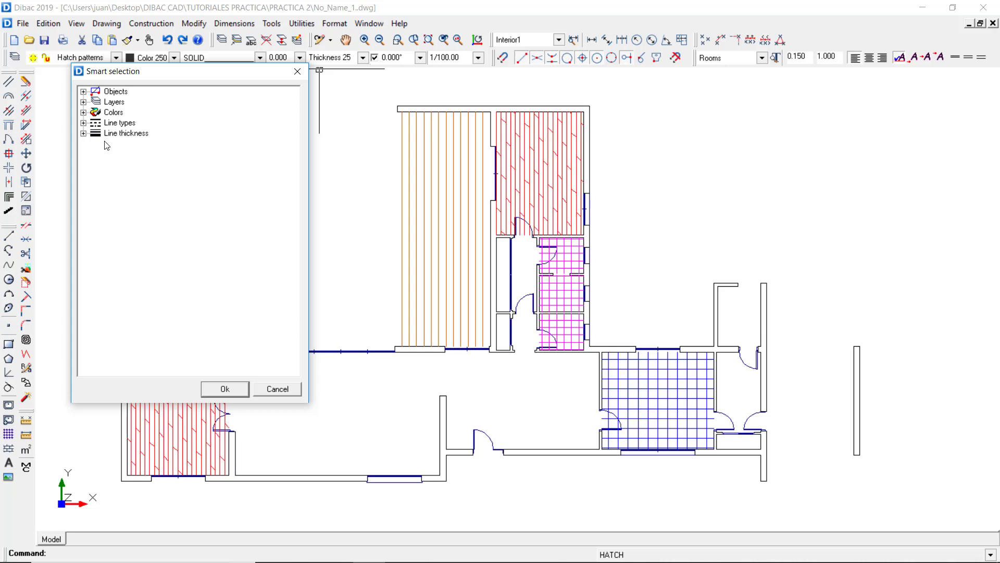
Pick 0.250 under Objects > Straight walls
left_click(83, 92)
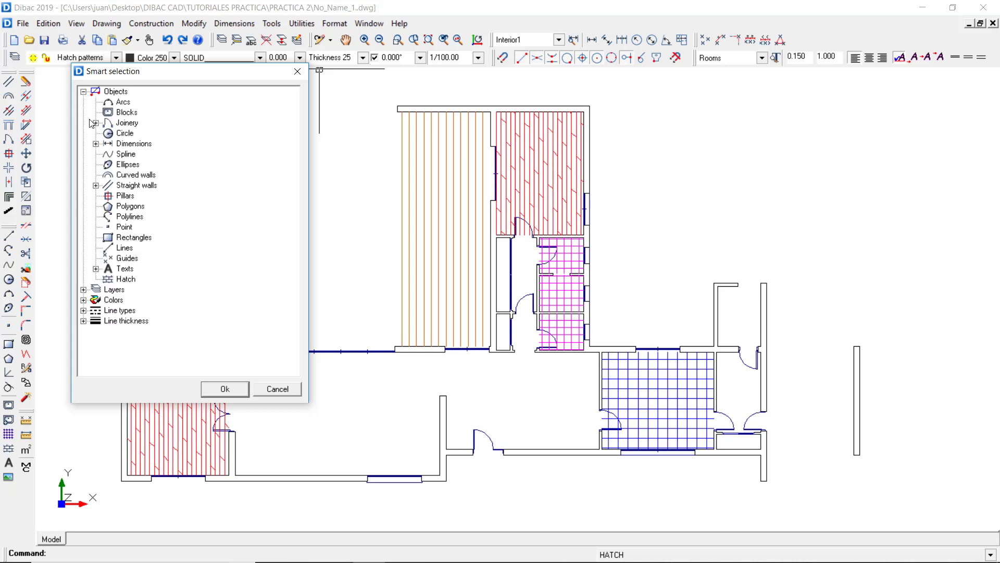
left_click(95, 185)
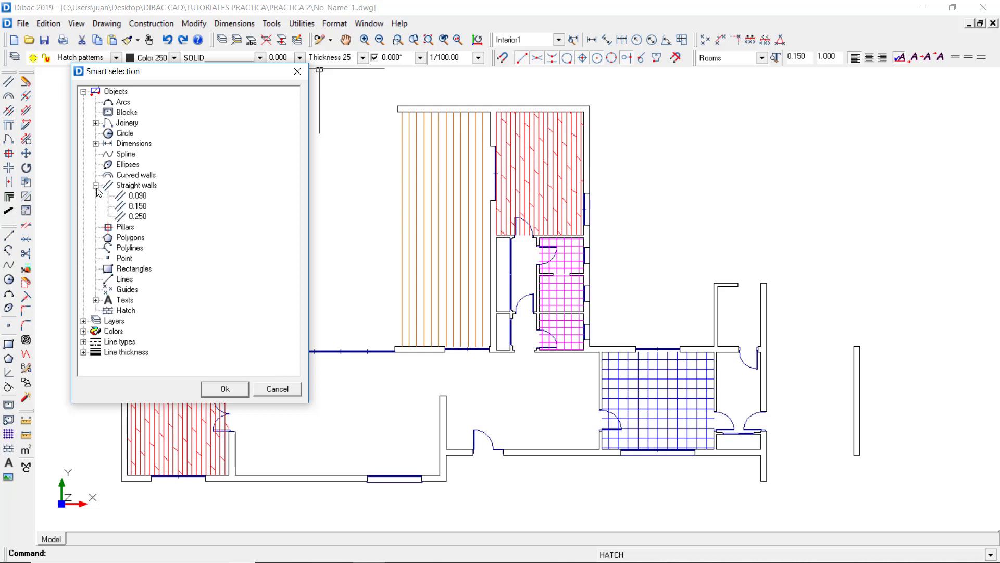
left_click(138, 217)
Window-select the 0.250 walls and hatch them with Solid color applied to Walls
left_click(229, 388)
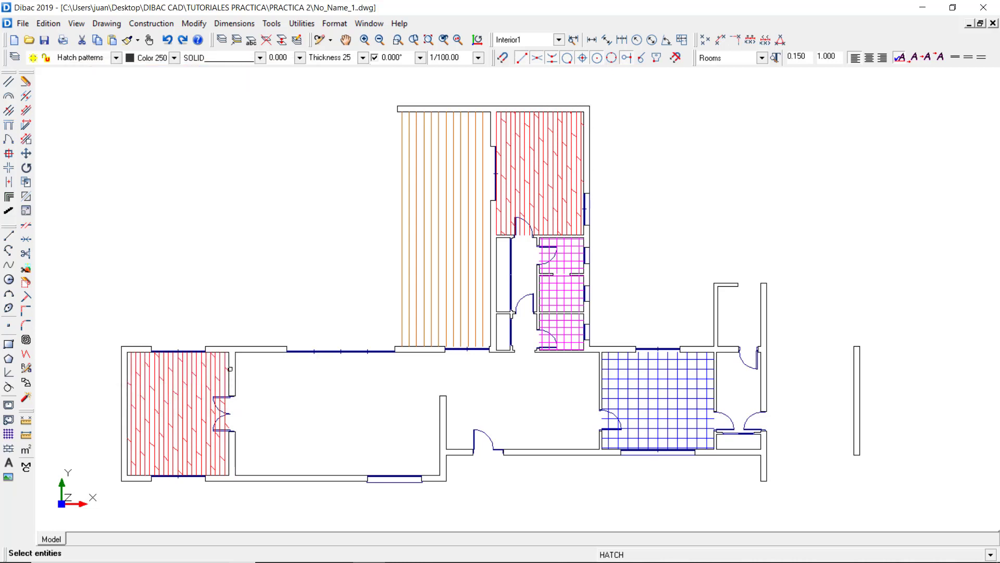
mouse_move(79, 73)
left_mouse_down()
mouse_move(350, 297)
mouse_move(632, 466)
mouse_move(825, 551)
mouse_move(894, 514)
left_mouse_up()
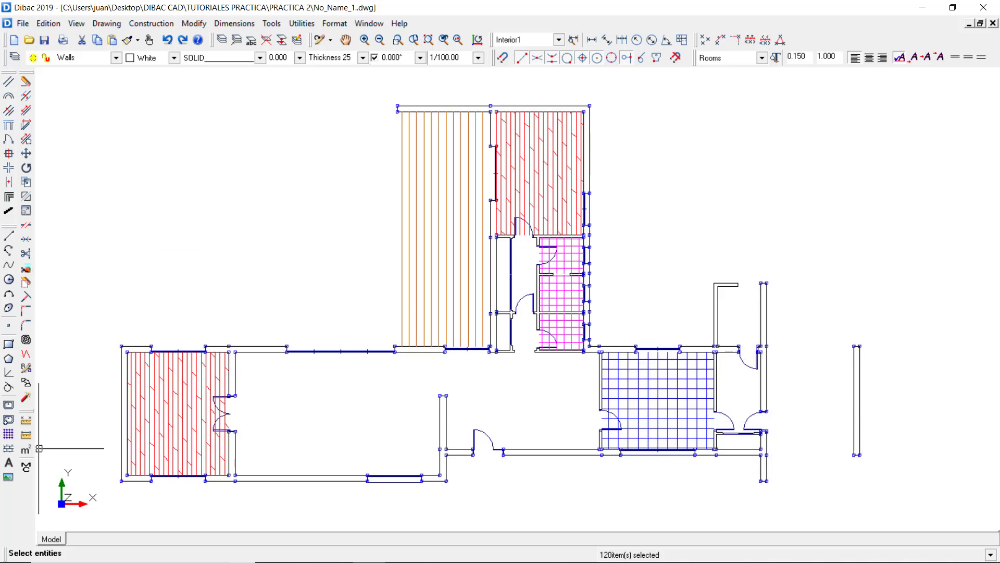
left_click(9, 448)
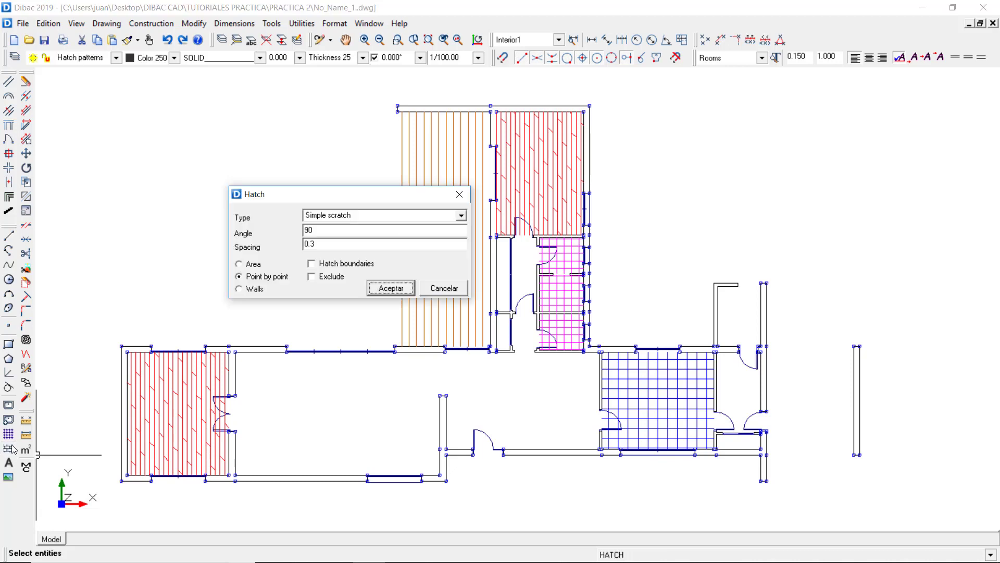
left_click(461, 215)
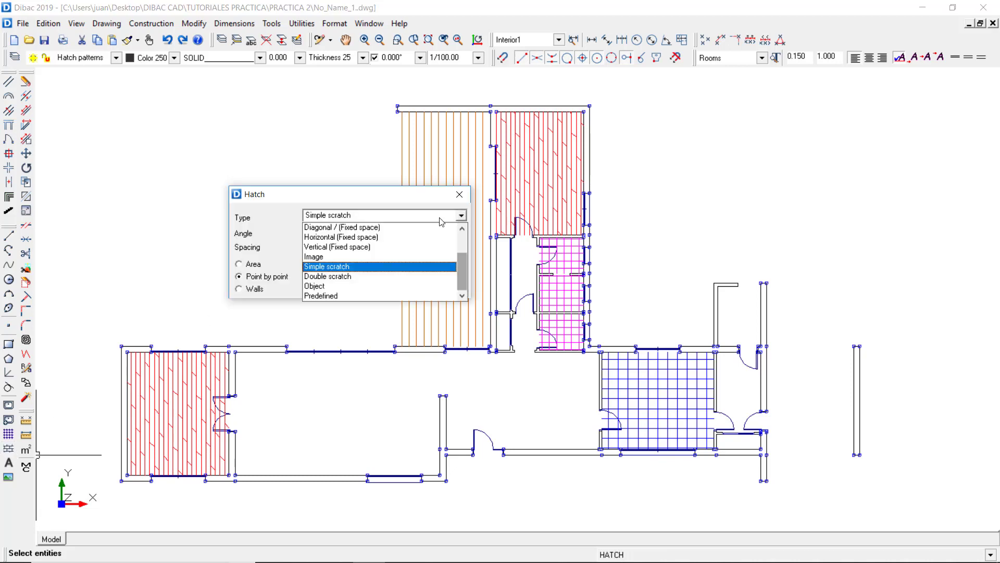
scroll(351, 229, "up", 1)
left_click(351, 225)
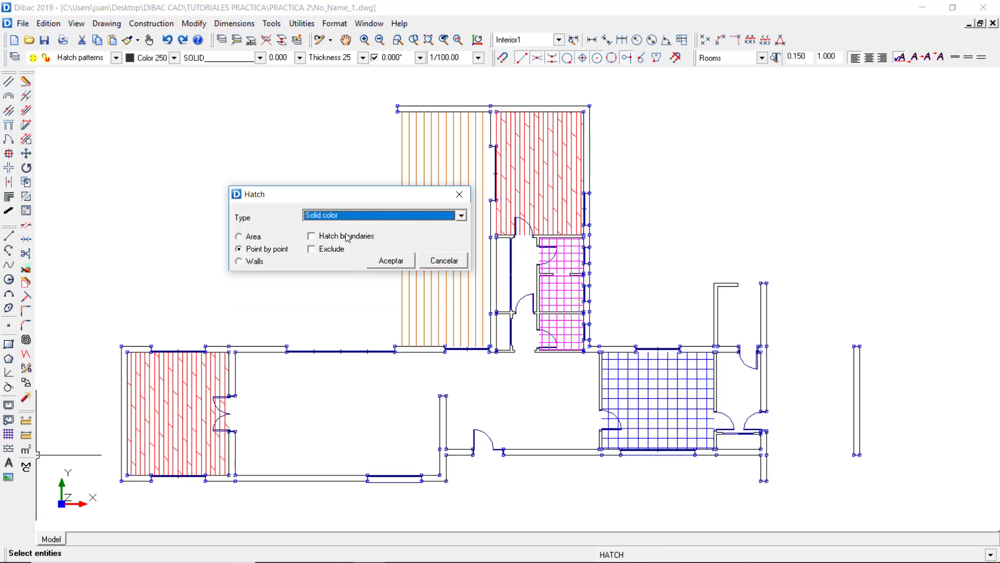
left_click(254, 262)
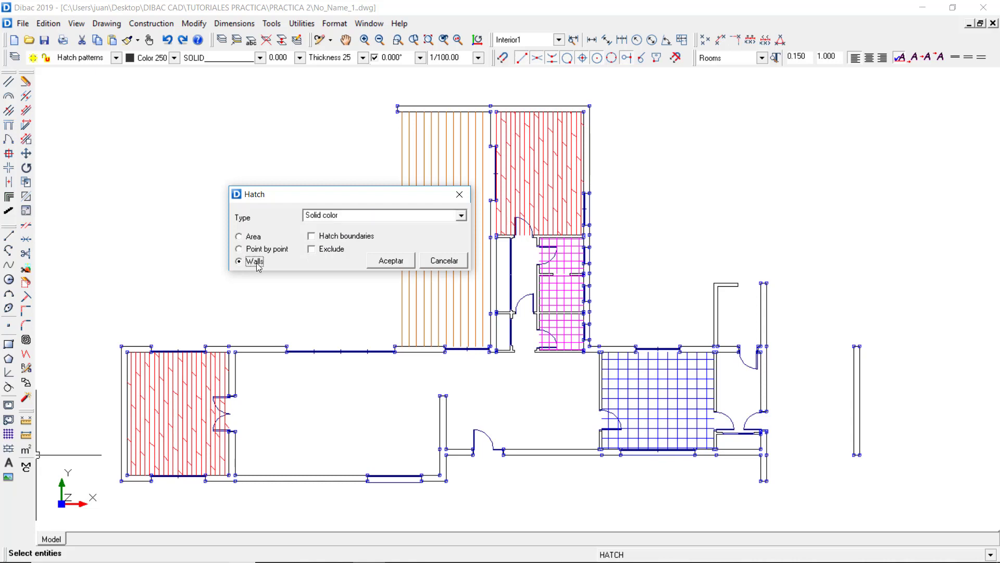
left_click(389, 262)
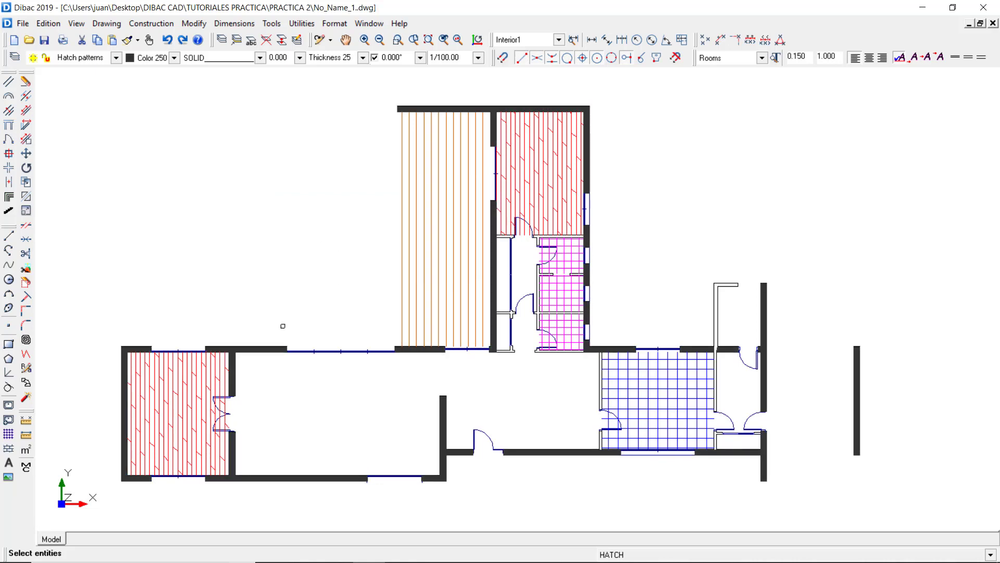
Filter Smart selection to 0.150 and 0.090 straight walls, then window-select the whole plan
key("Escape")
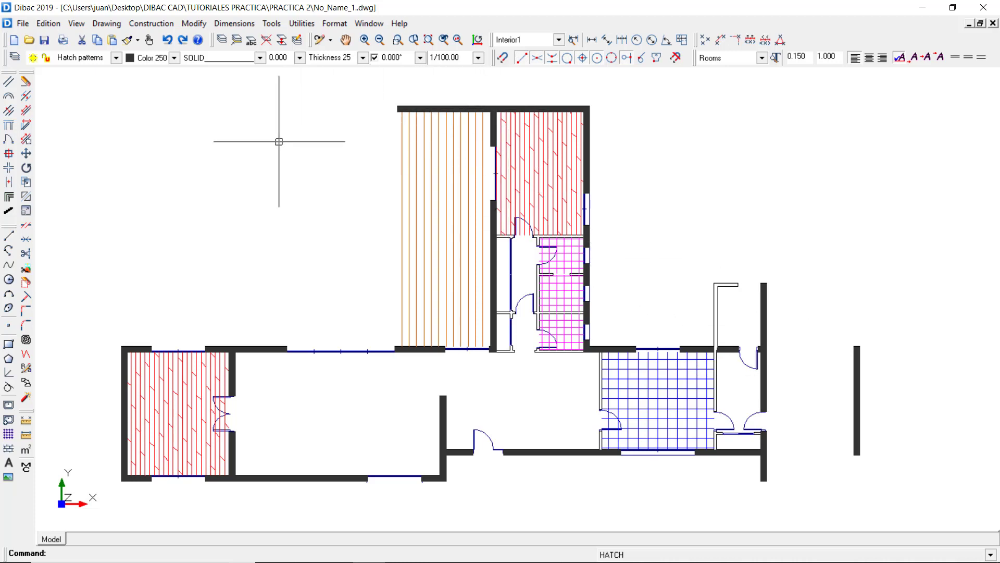
right_click(255, 202)
left_click(255, 206)
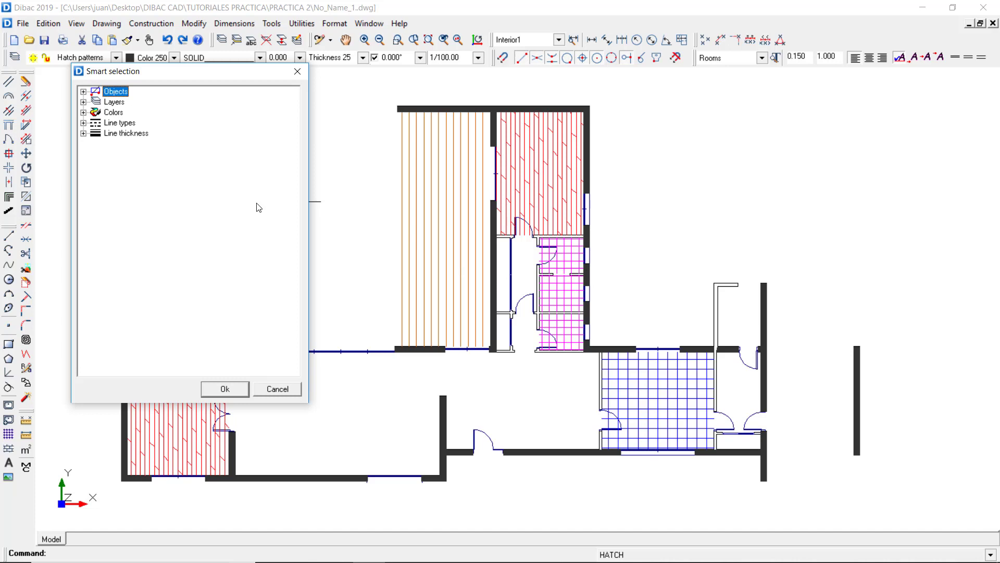
left_click(83, 91)
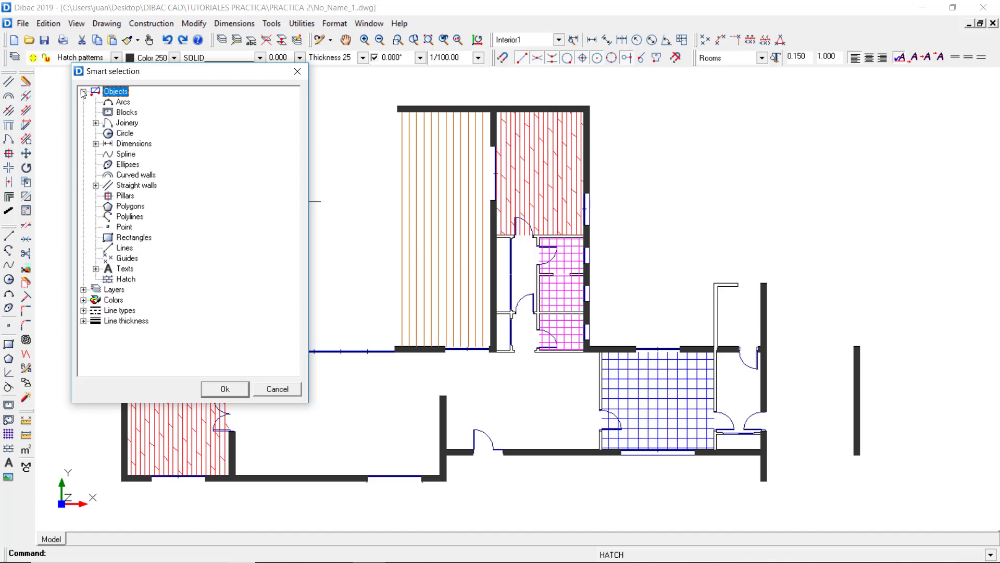
left_click(96, 186)
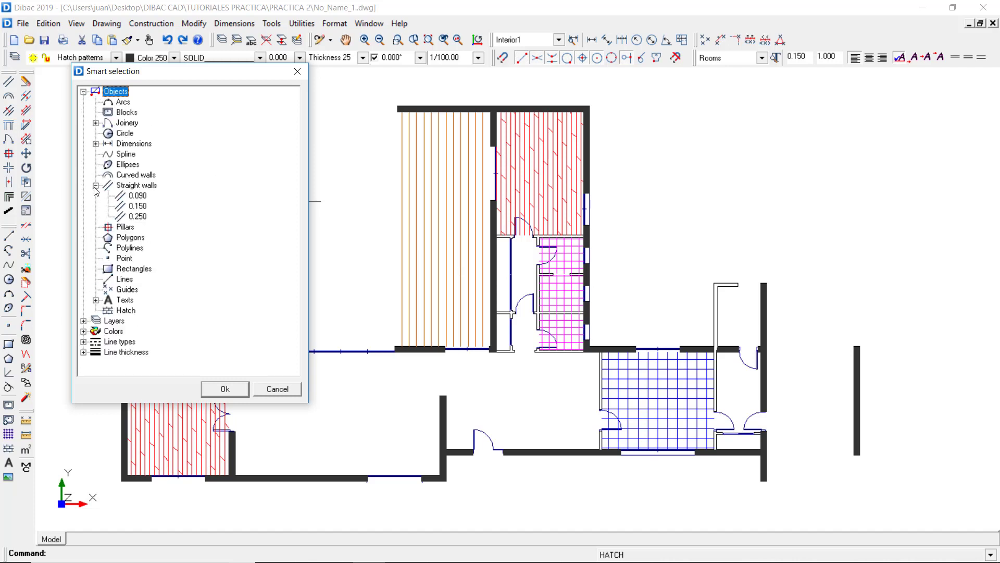
left_click(138, 207)
left_click(138, 195, "ctrl")
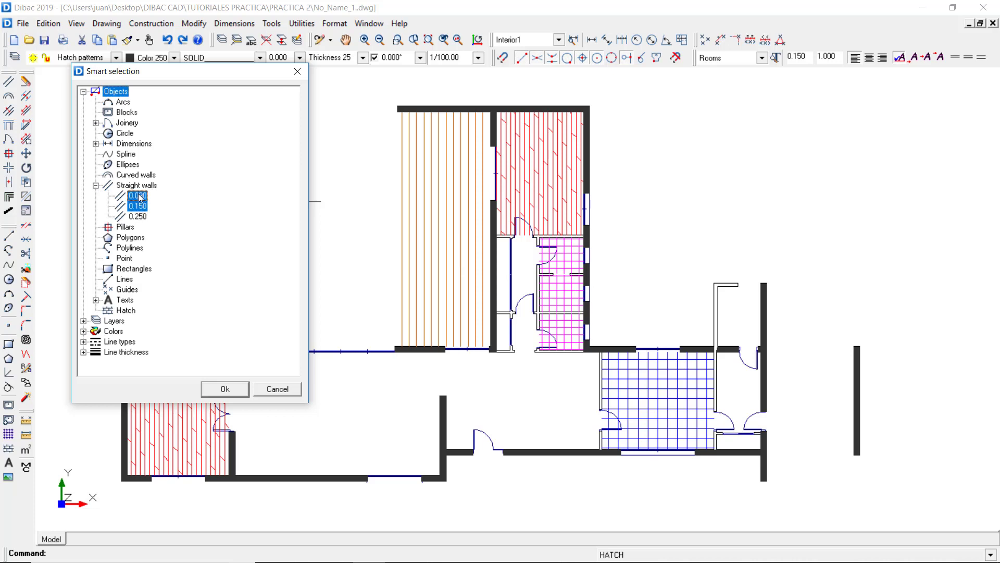
left_click(233, 391)
left_click_drag(92, 90, 911, 522)
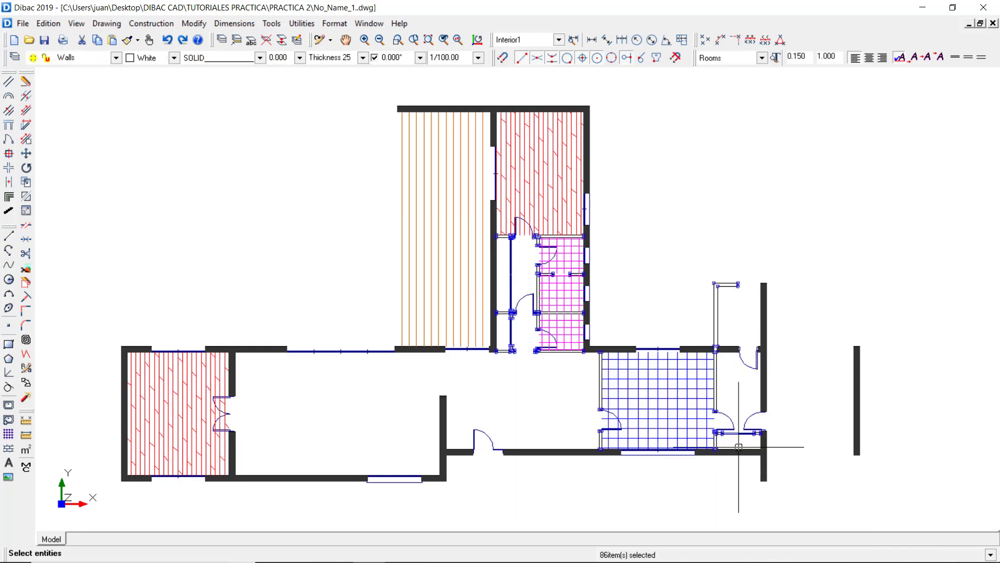
Fill the selected partition walls with a Solid color hatch
left_click(15, 452)
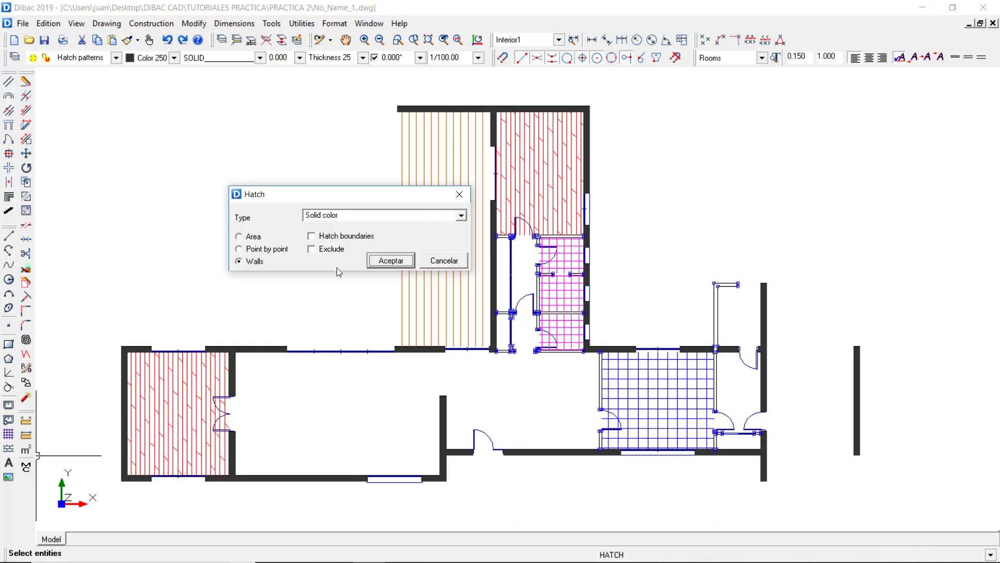
left_click(398, 261)
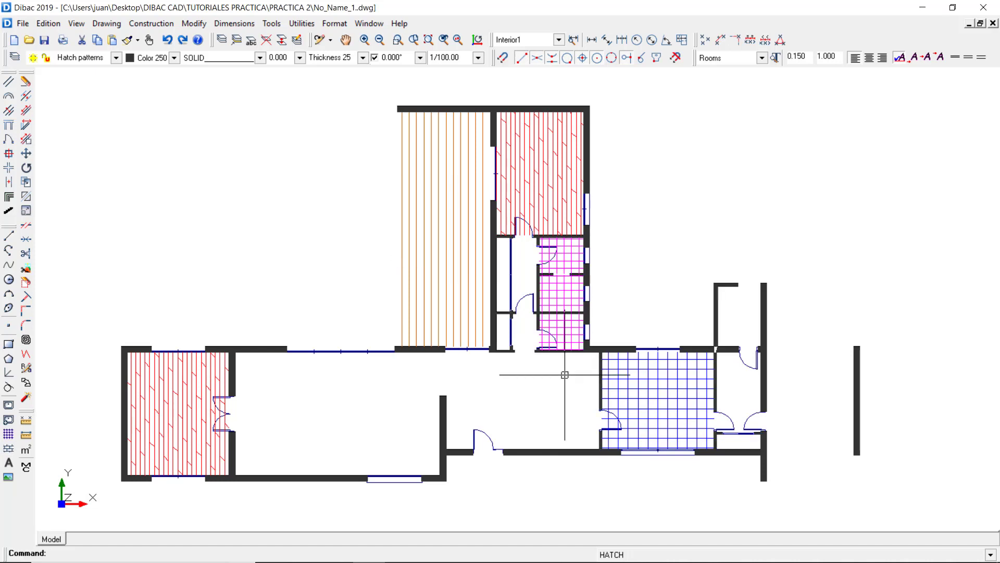
scroll(562, 312, "up", 3)
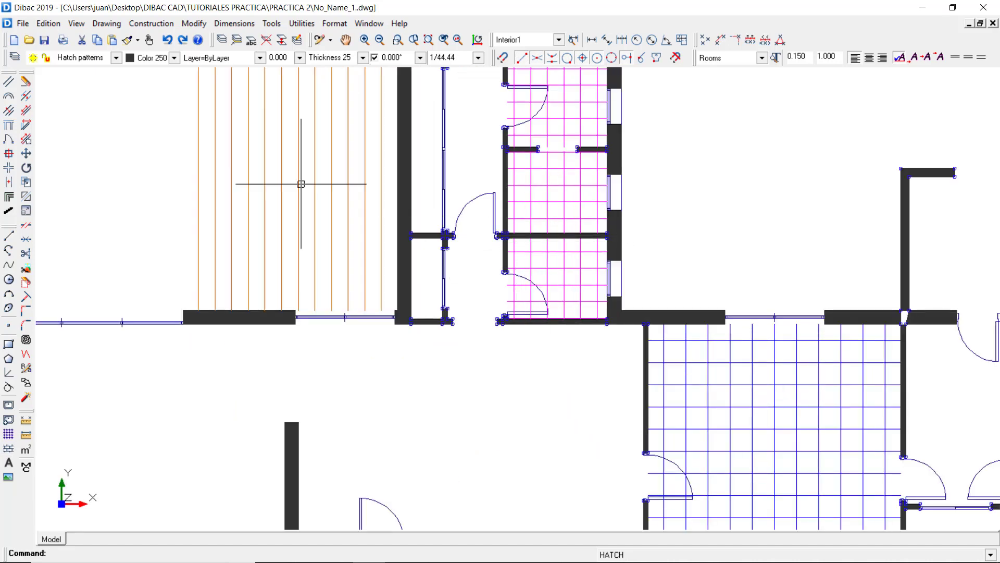
scroll(180, 165, "down", 1)
Change the partition fill to lighter grey Color 252 and deselect the walls
left_click(154, 58)
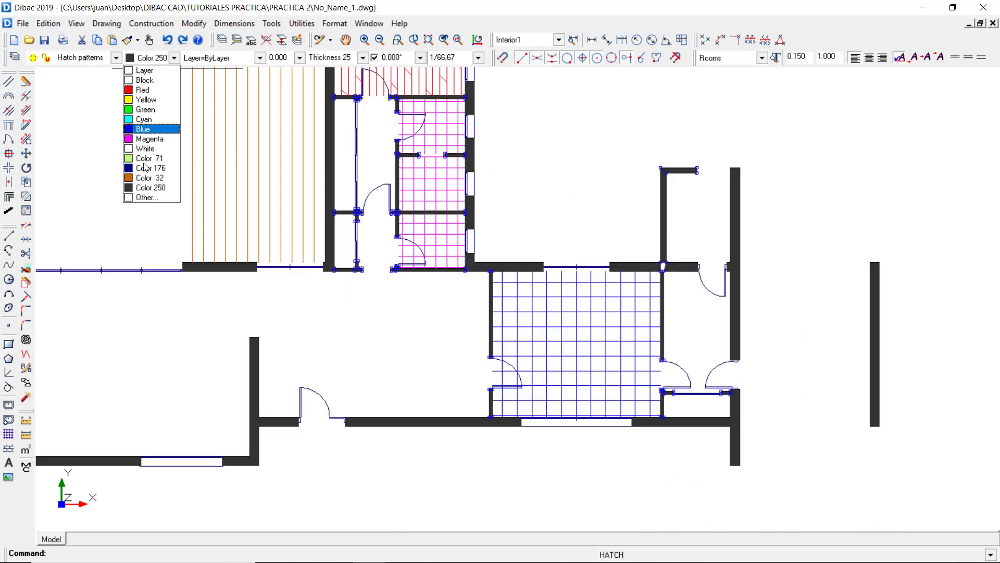
left_click(145, 197)
left_click(453, 333)
left_click(513, 379)
scroll(511, 375, "down", 1)
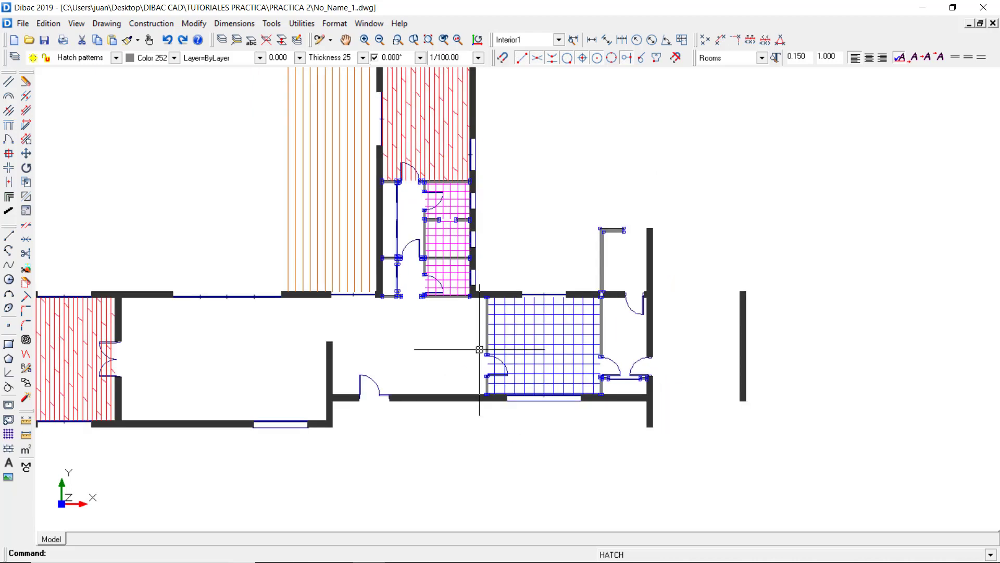
scroll(484, 346, "up", 3)
key("Escape")
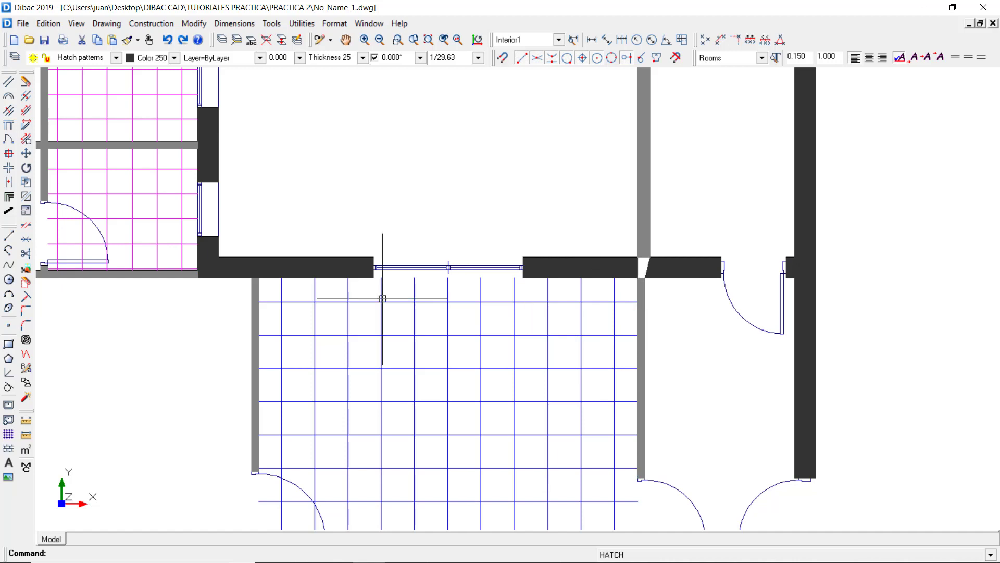
Solid-fill the four-corner wall gap above the blue-tiled room using a Point by point outline
left_click(8, 434)
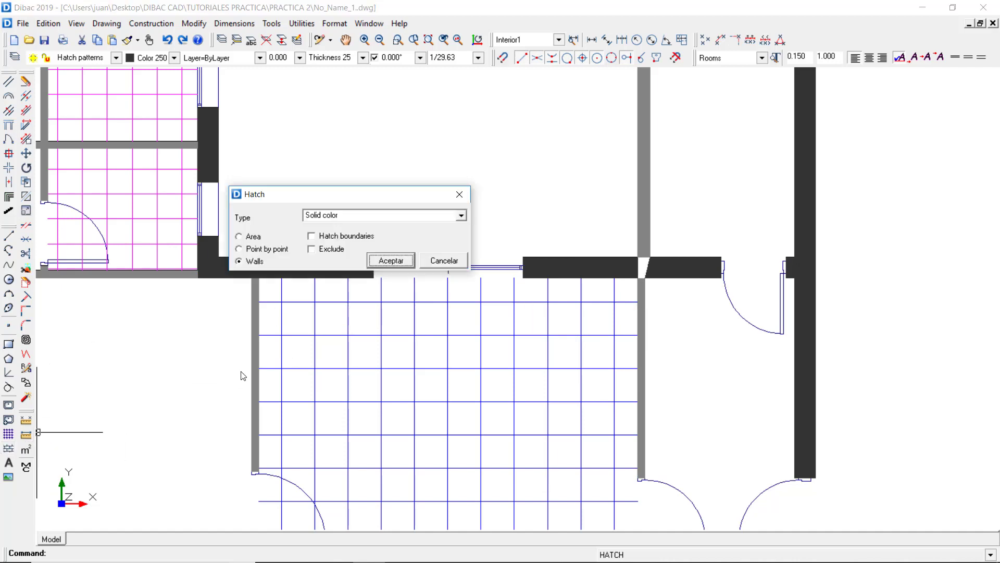
left_click(240, 249)
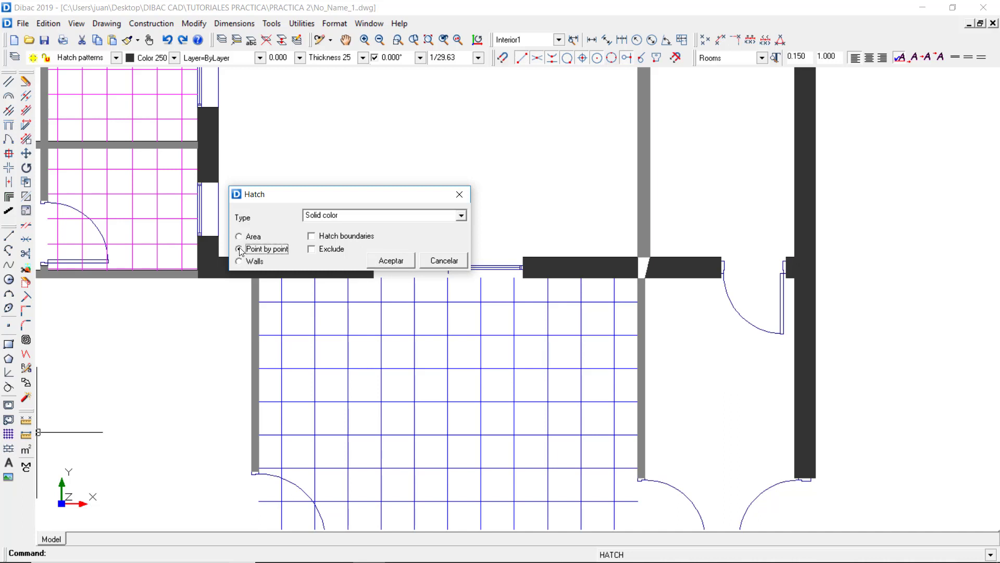
left_click(392, 260)
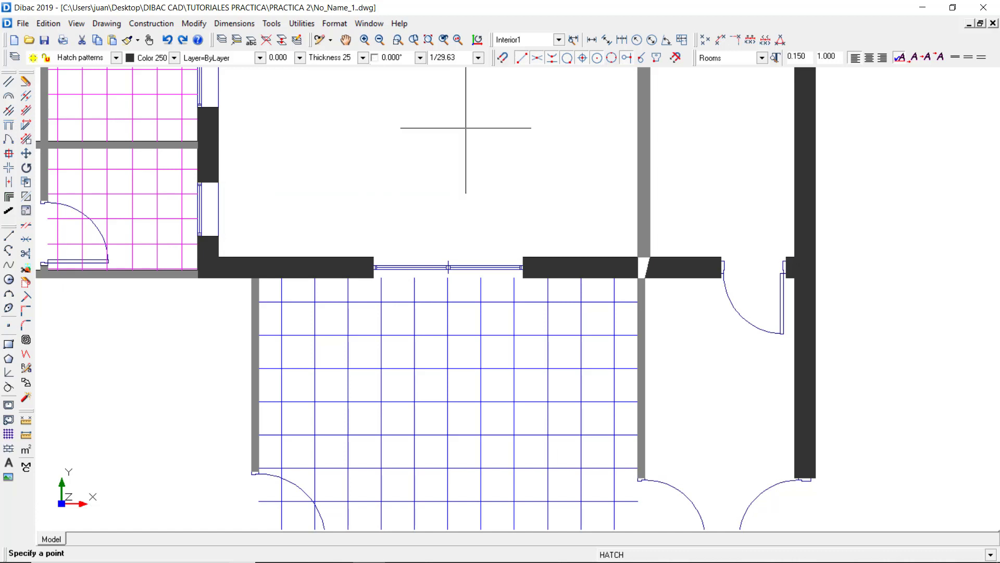
scroll(640, 271, "up", 2)
left_click(641, 230)
left_click(641, 277)
left_click(658, 277)
left_click(669, 230)
right_click(566, 184)
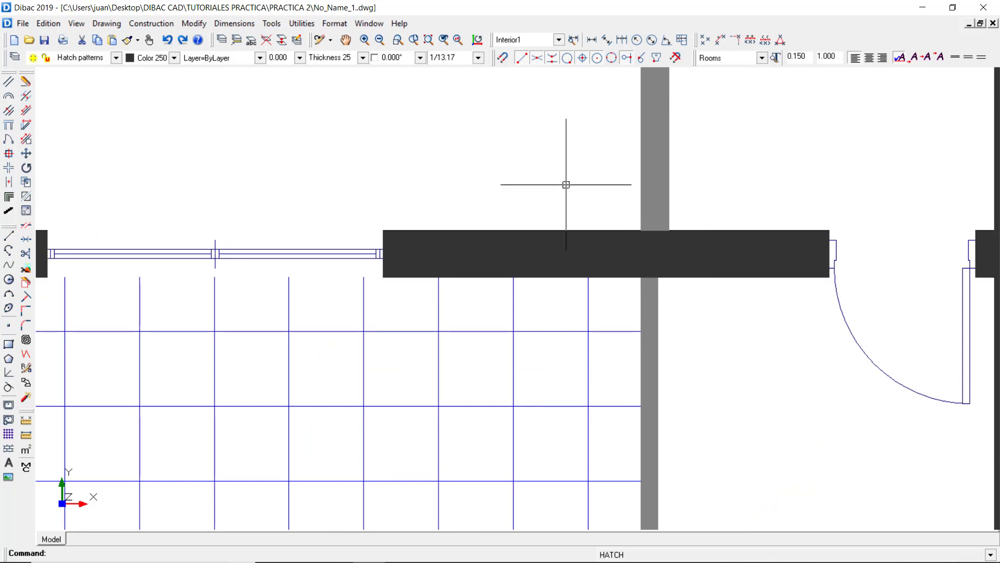
Cancel the repeated fill command and pan to show the whole plan
scroll(567, 185, "down", 3)
right_click(555, 178)
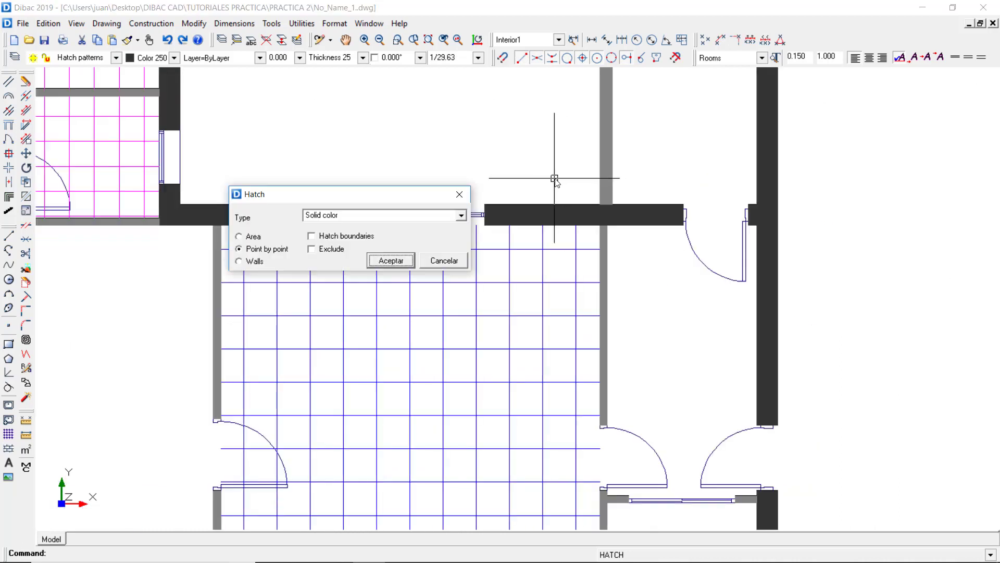
left_click(462, 196)
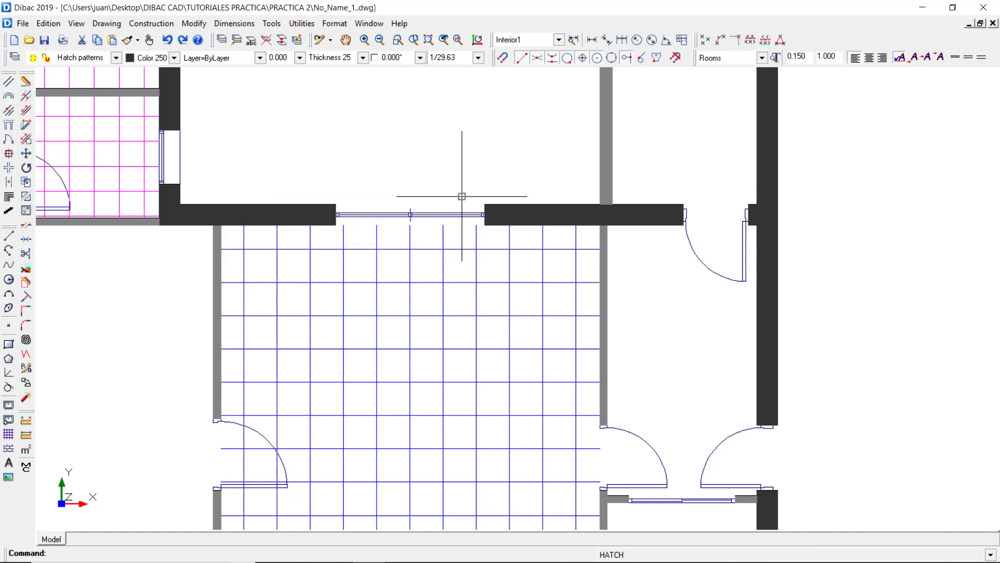
scroll(462, 197, "down", 3)
middle_click_drag(564, 315, 625, 325)
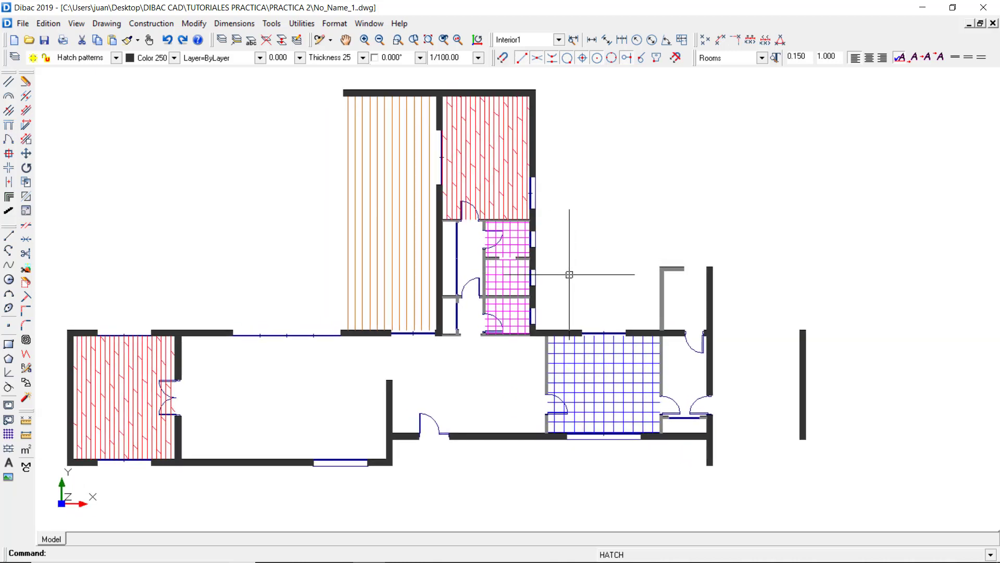
Filter Smart selection by object type and window-select the ten floor hatches
left_click(303, 23)
mouse_move(319, 50)
left_click(414, 52)
left_click(84, 92)
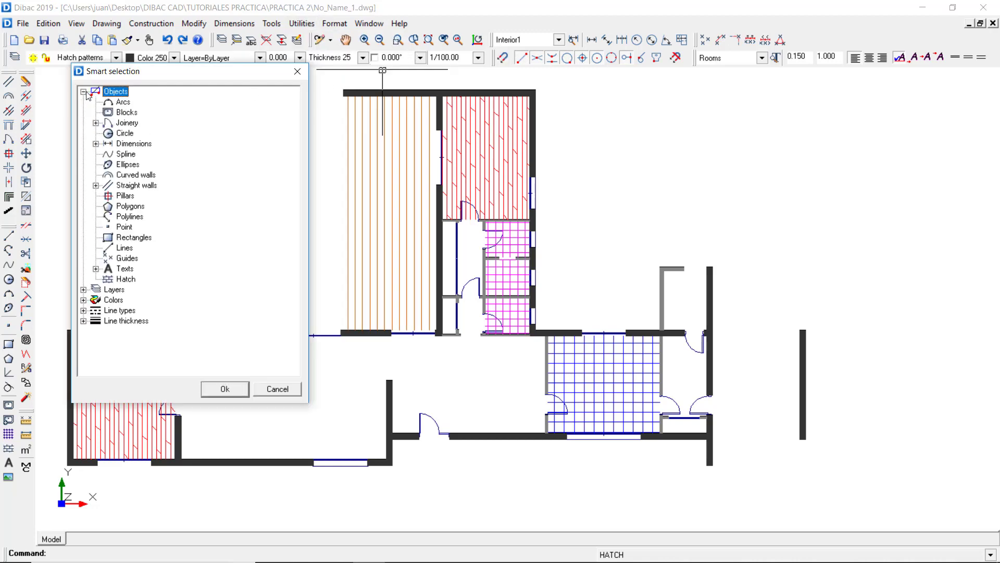
left_click(225, 389)
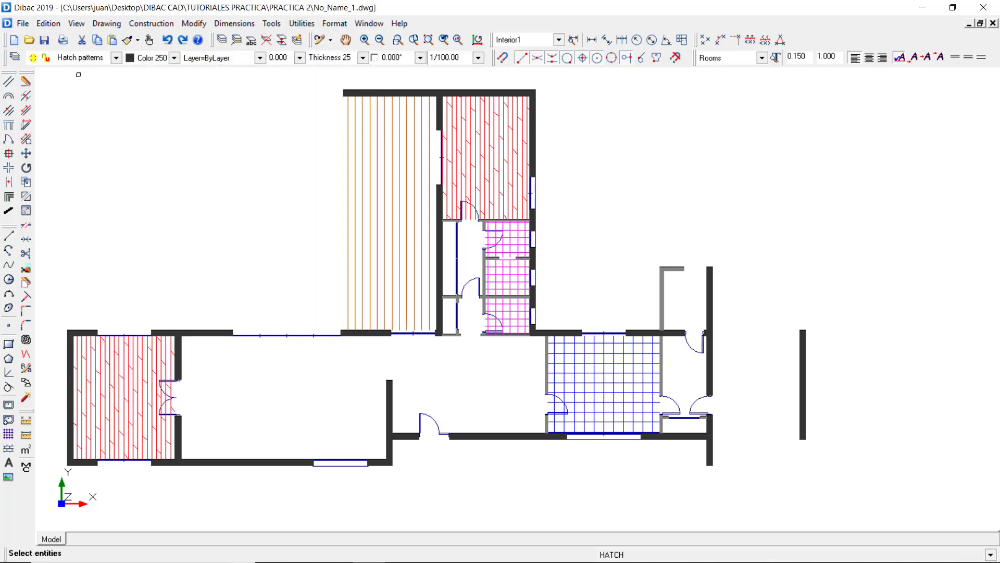
mouse_move(59, 72)
left_mouse_down()
mouse_move(424, 402)
mouse_move(844, 536)
mouse_move(837, 522)
left_mouse_up()
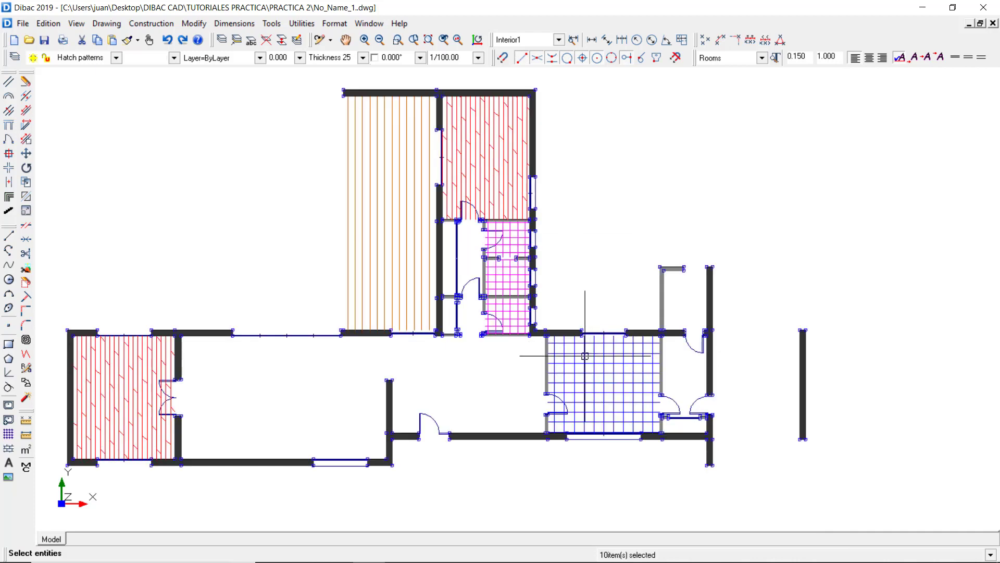
Send the selected hatches to back via Utilities > Arrange
left_click(302, 24)
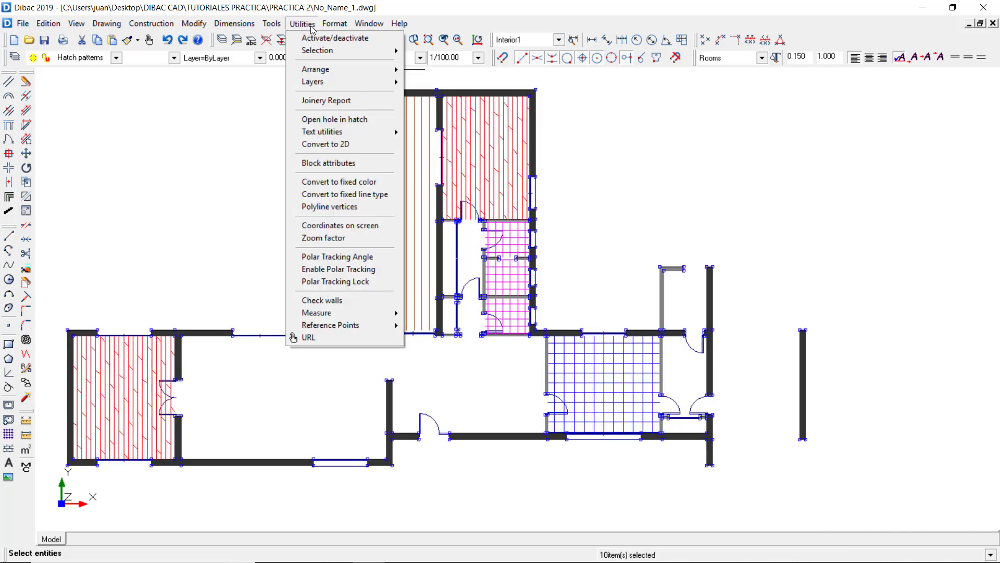
mouse_move(328, 71)
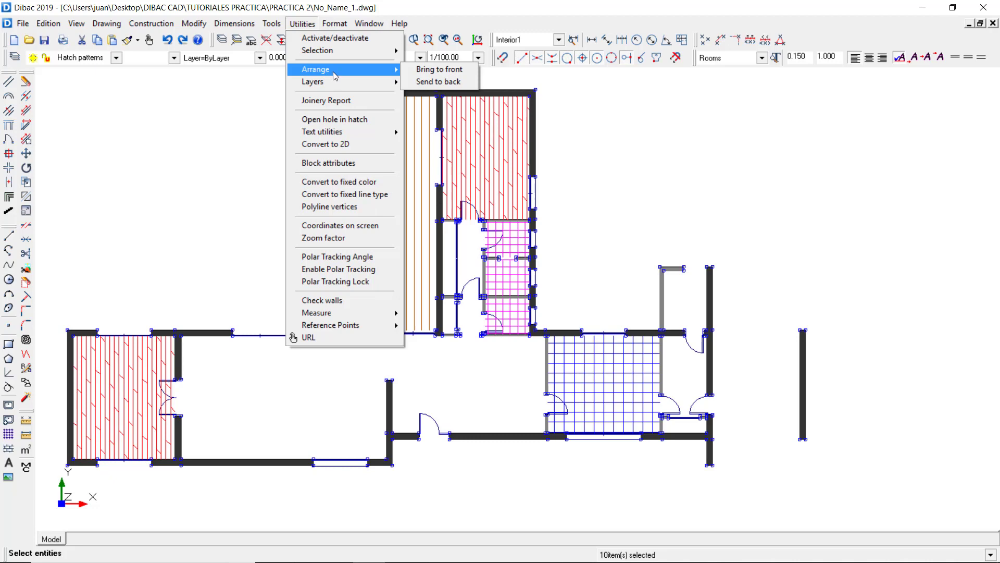
left_click(427, 83)
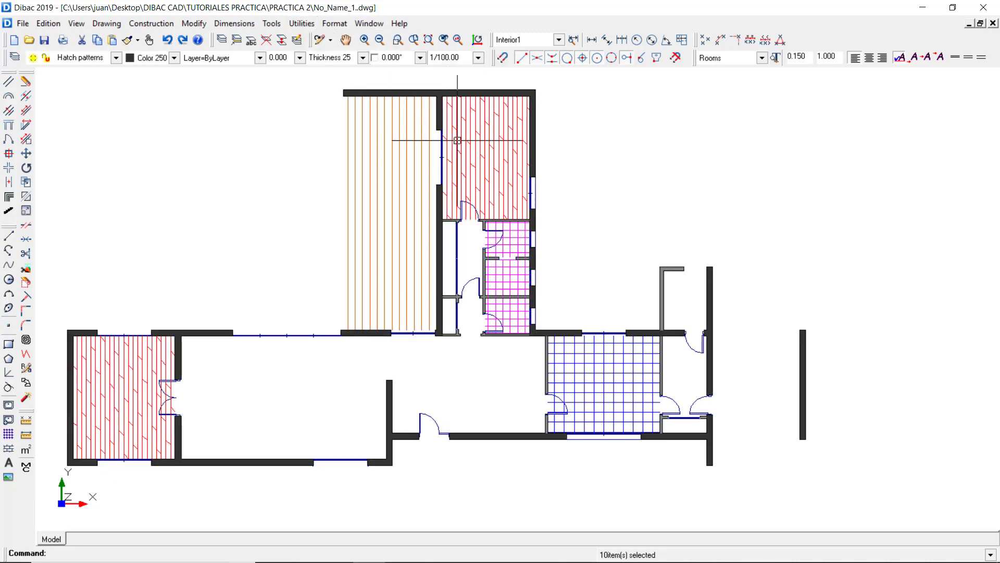